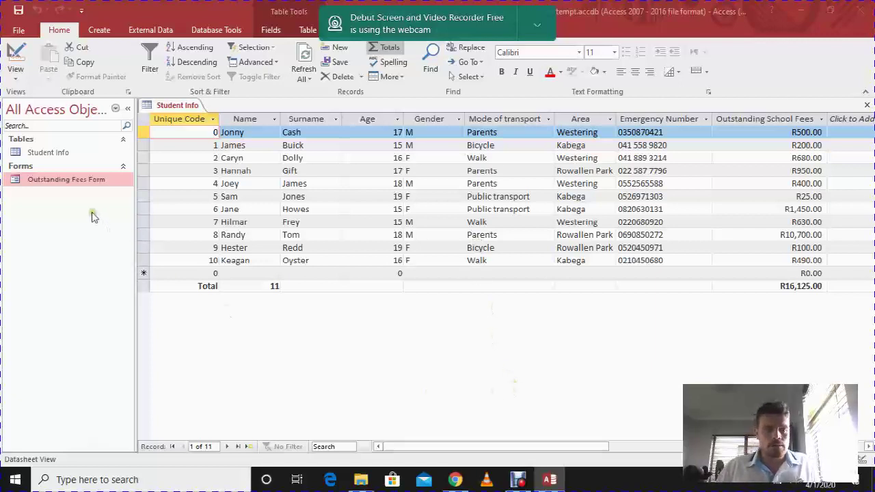
- Delete the existing Outstanding Fees Form from the database and confirm the deletion
right_click(61, 183)
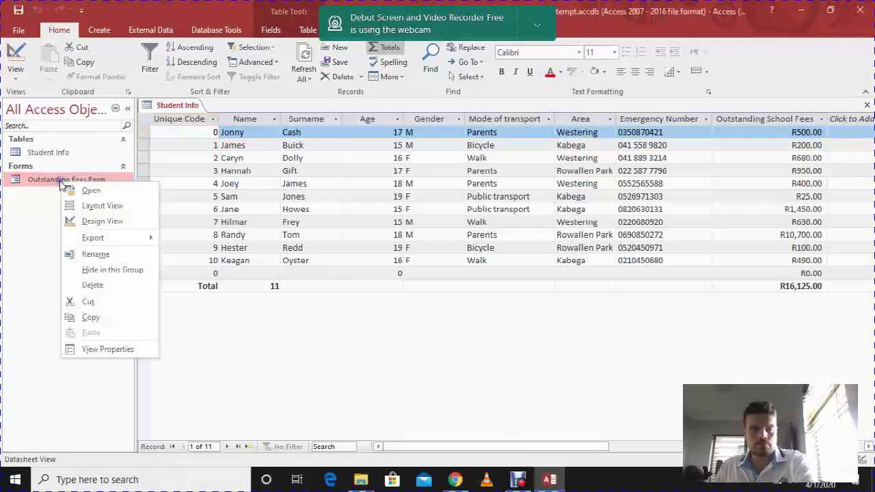
left_click(96, 286)
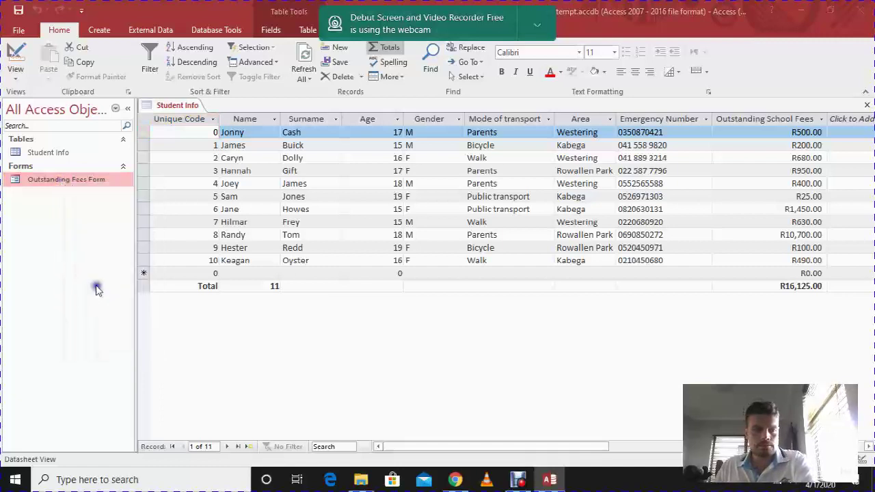
left_click(420, 278)
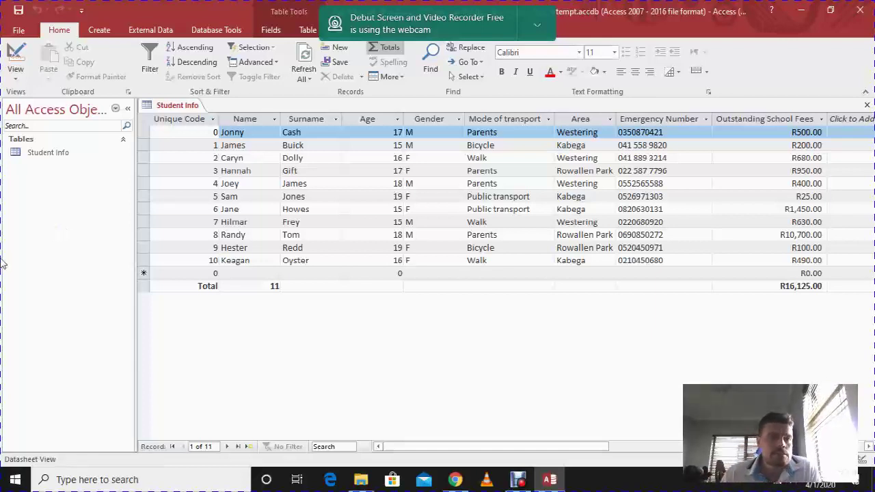
- Start the Form Wizard with the Student Info table as the source of the new form
left_click(62, 154)
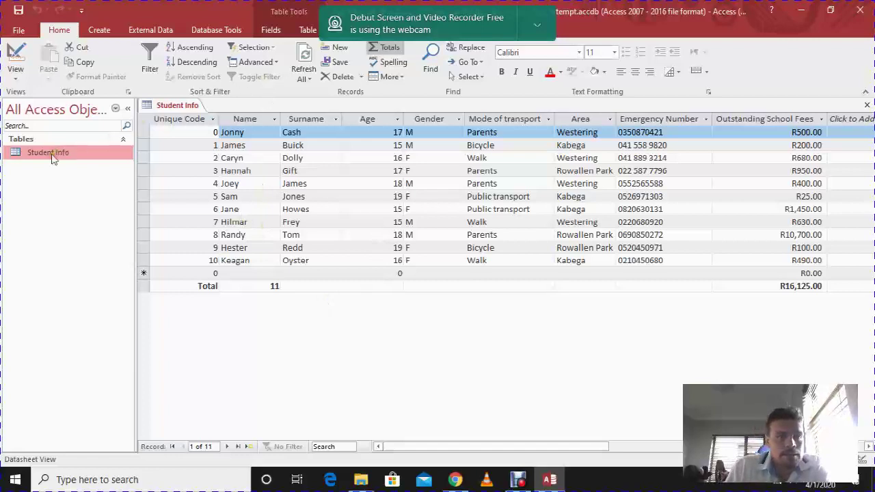
left_click(101, 31)
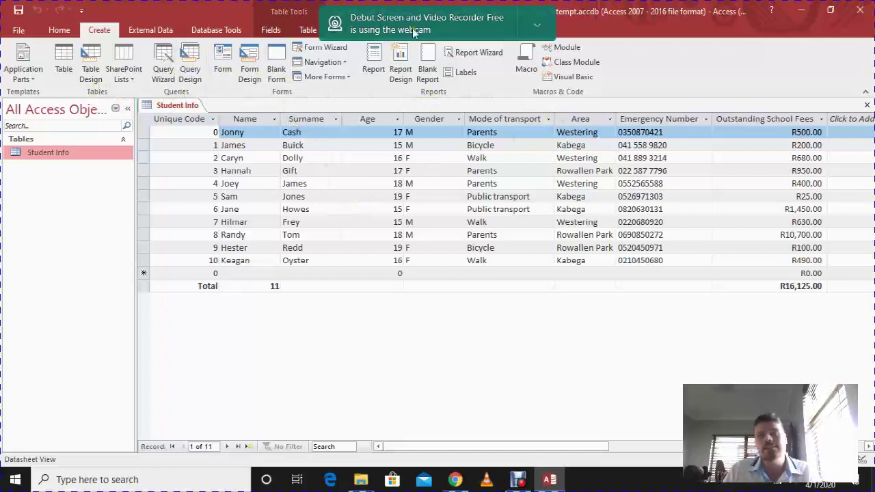
left_click(316, 50)
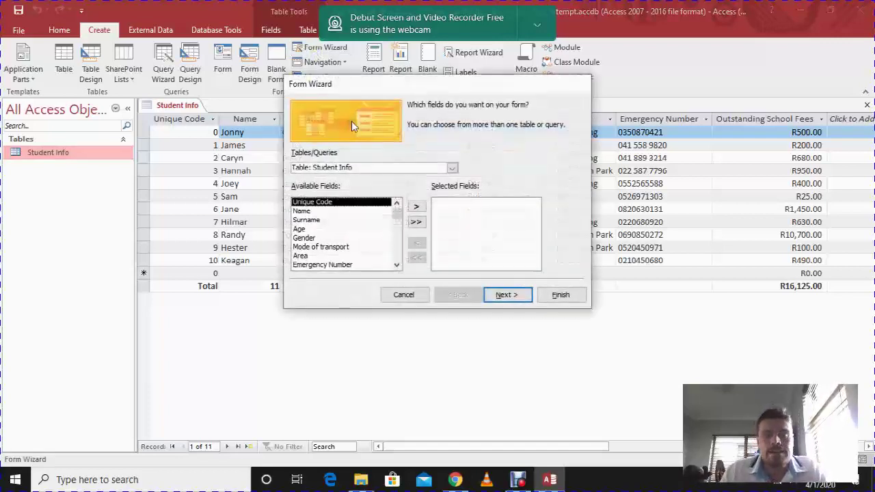
left_click(452, 168)
left_click(450, 170)
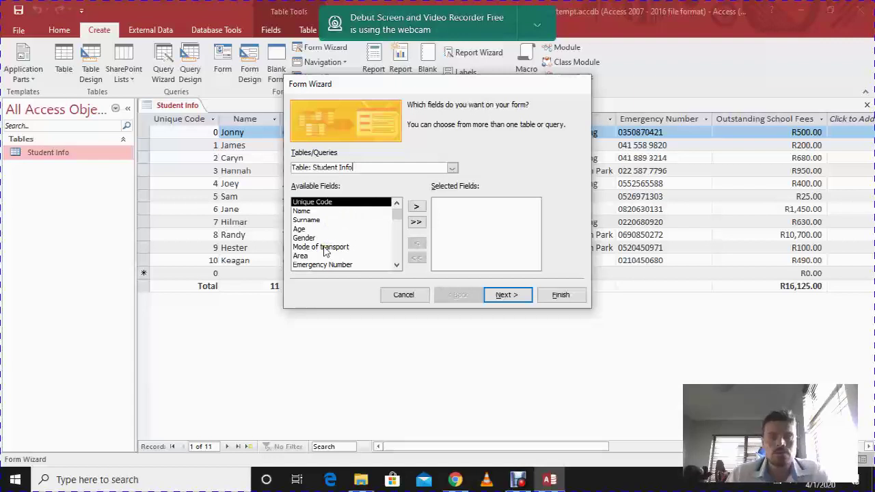
- Add the Name, Surname and Outstanding School Fees fields to the form and proceed to the layout choice
left_click(306, 212)
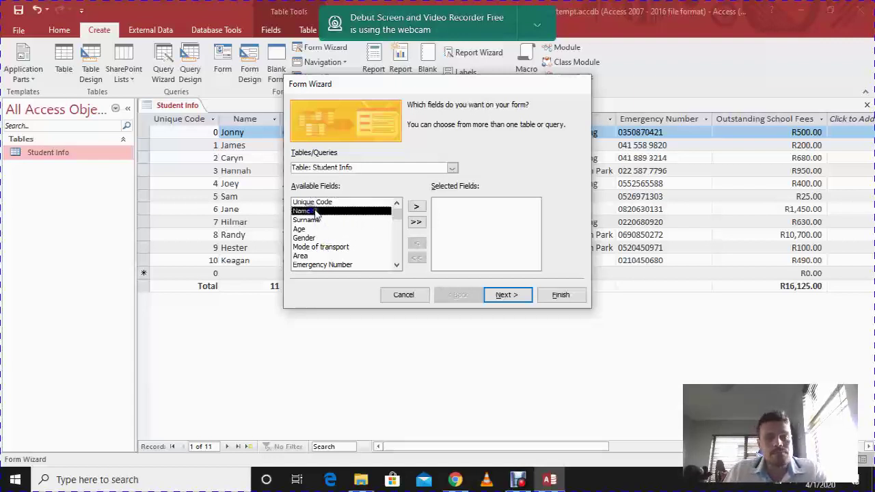
left_click(416, 206)
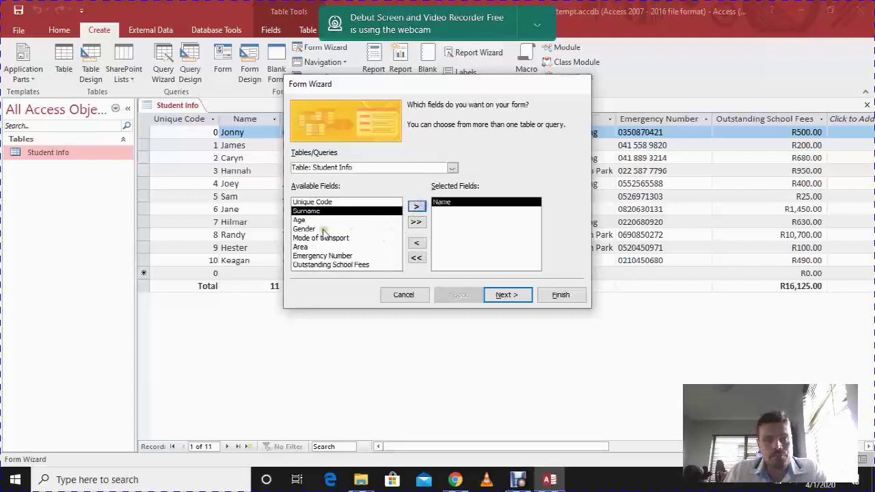
left_click(416, 206)
left_click(353, 258)
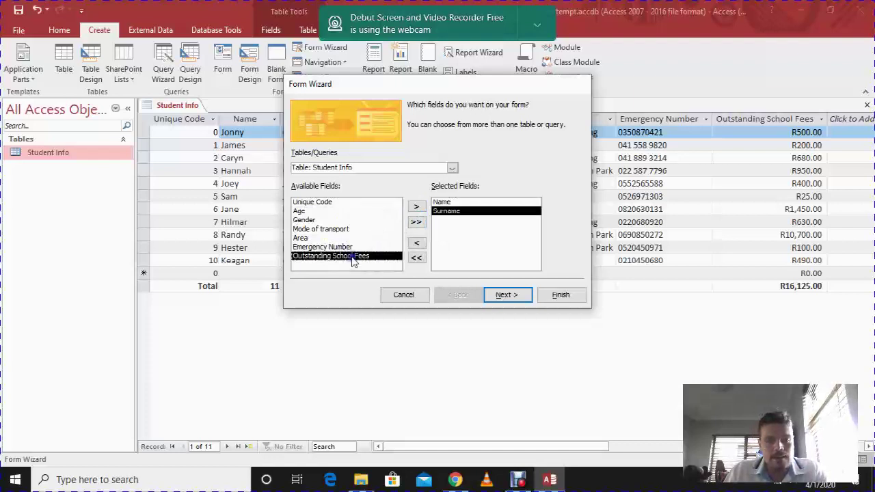
left_click(416, 207)
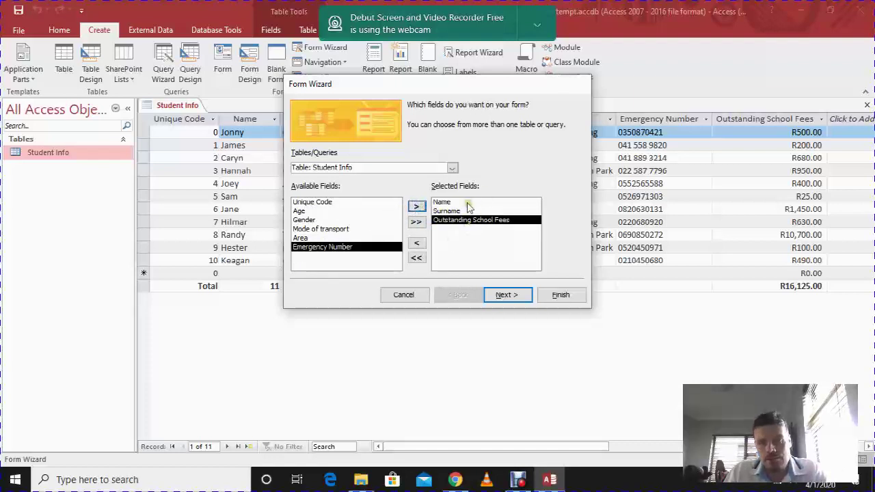
left_click(507, 295)
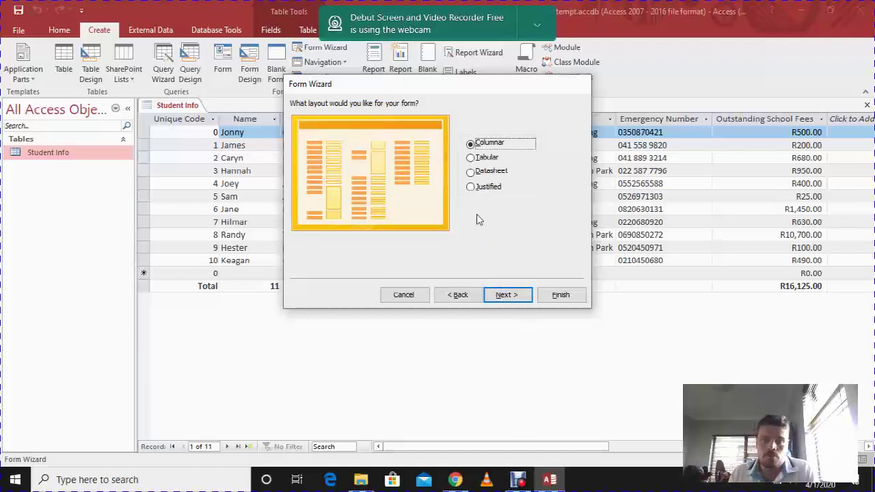
- Preview the Tabular, Datasheet and Justified layouts, and continue with the Columnar layout
left_click(471, 158)
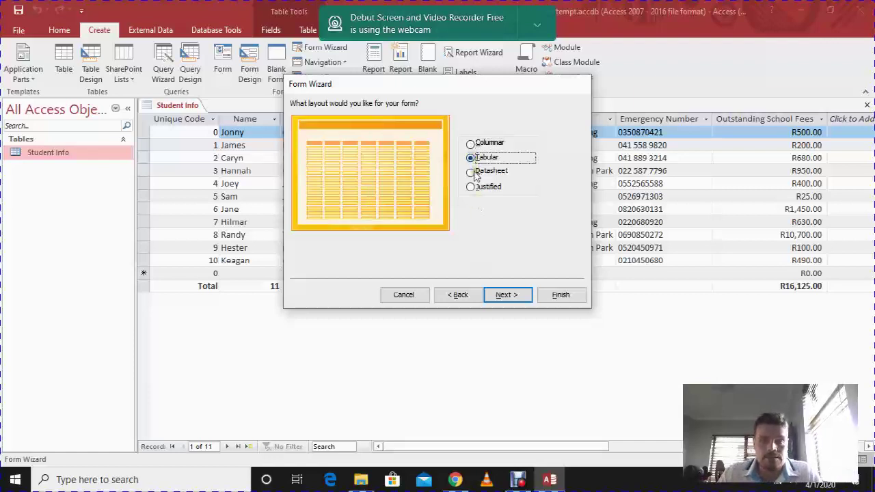
left_click(472, 172)
left_click(472, 188)
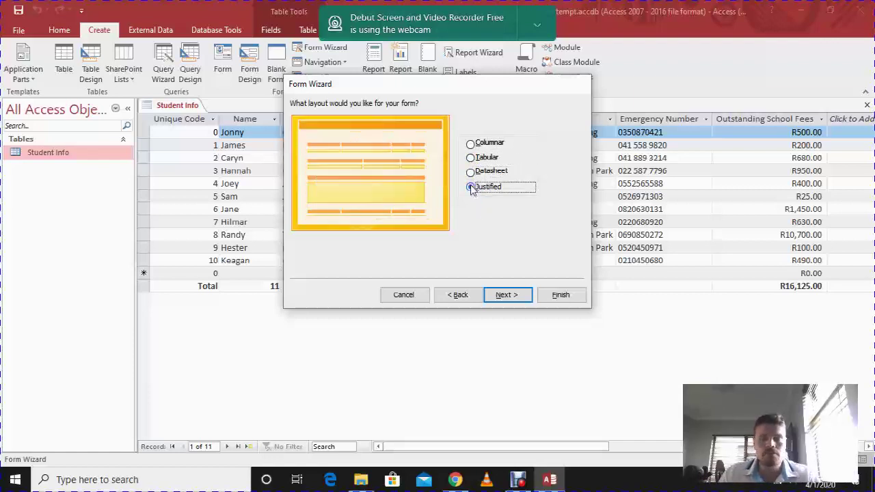
left_click(472, 144)
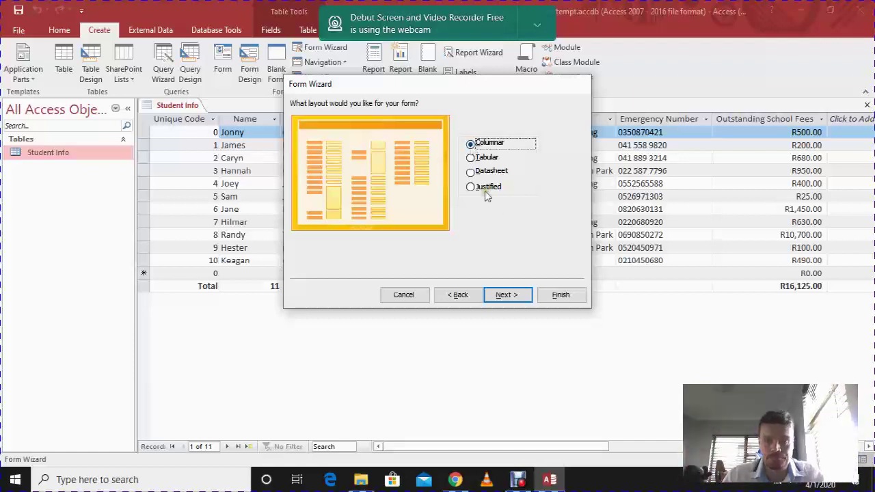
left_click(505, 294)
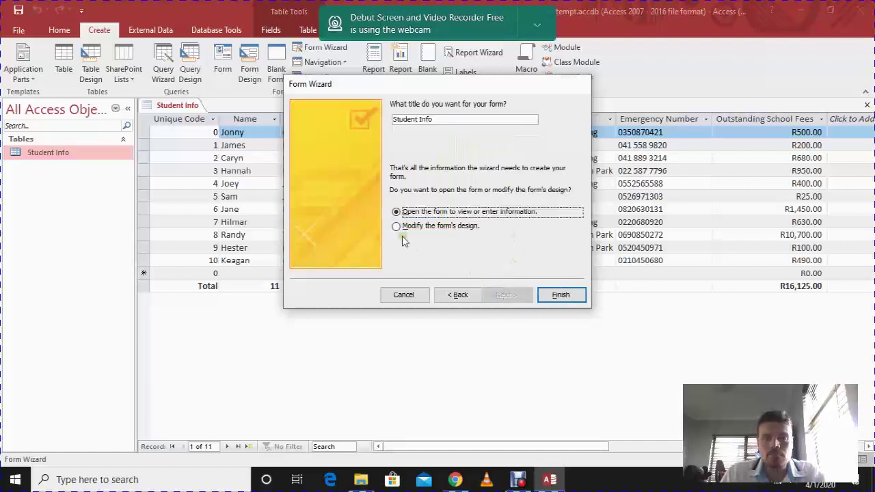
- Title the form "Outstanding fees" and finish the wizard, opening the form to view information
left_click(438, 119)
left_click_drag(438, 119, 311, 118)
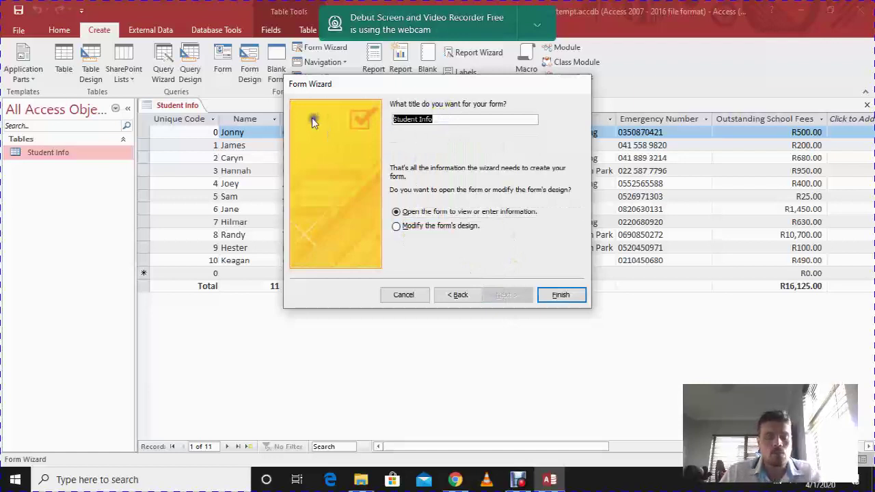
type("Outstan")
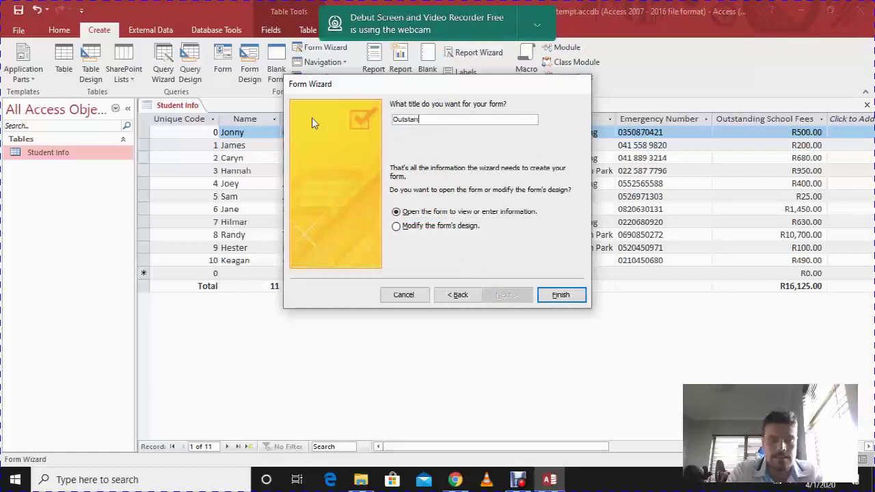
type("ding fees")
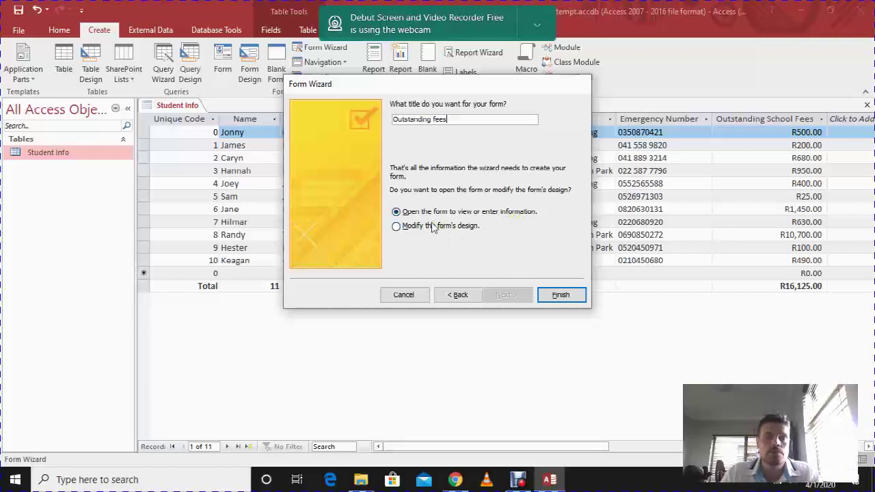
left_click(559, 294)
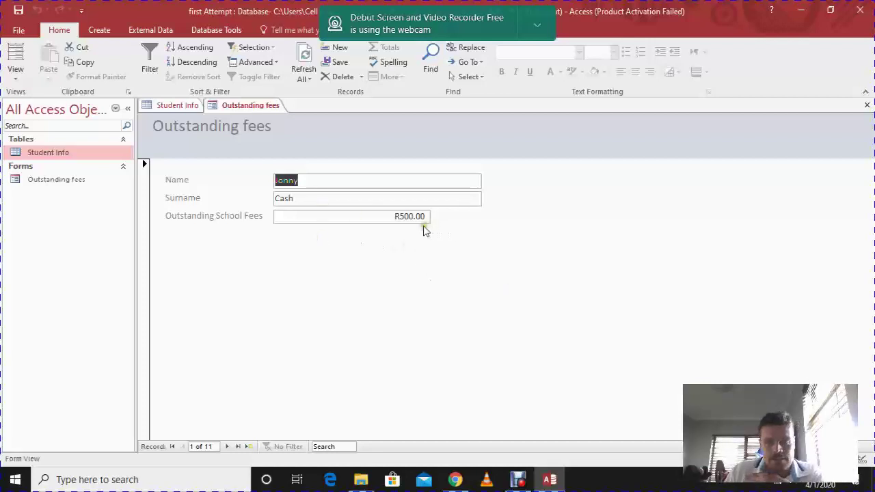
- Browse through the first three student records in the Outstanding fees form and return to the first record
left_click(227, 447)
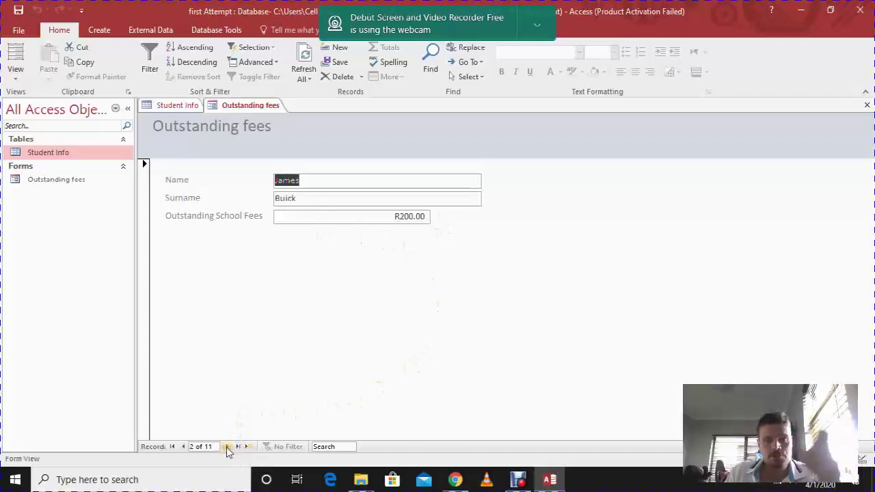
left_click(227, 447)
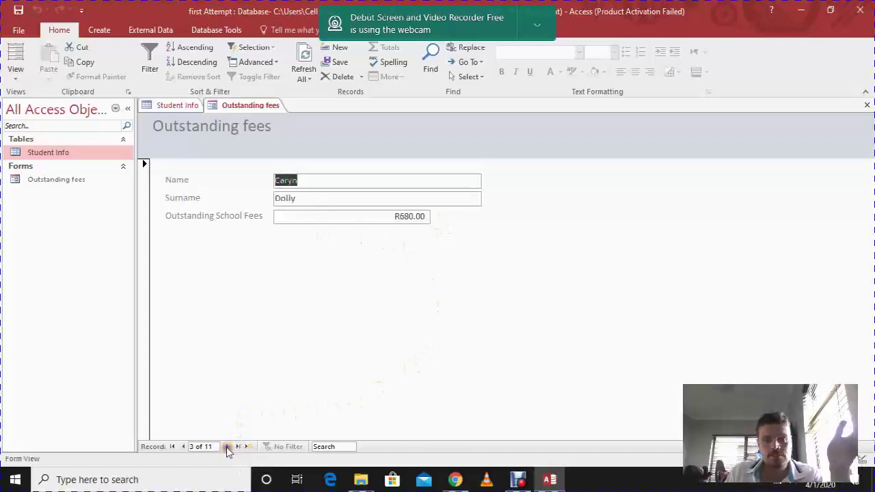
left_click(172, 446)
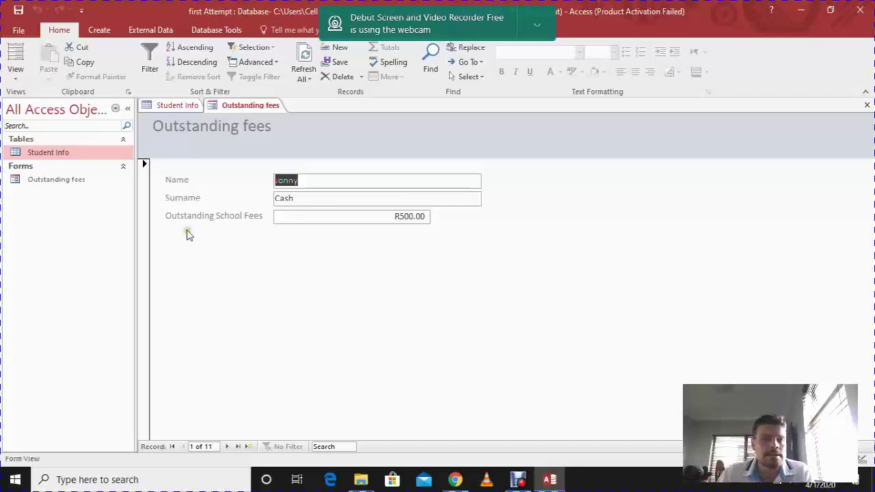
- Generate a second form automatically from the open Outstanding fees form
left_click(100, 31)
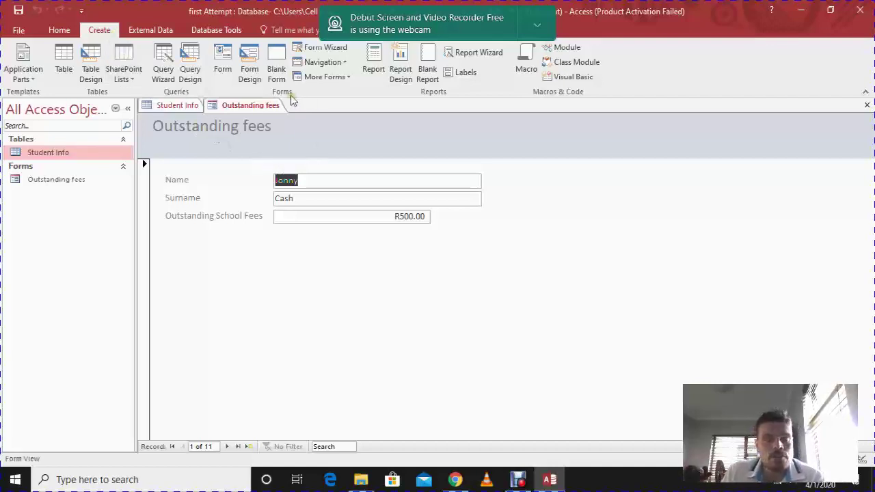
left_click(221, 72)
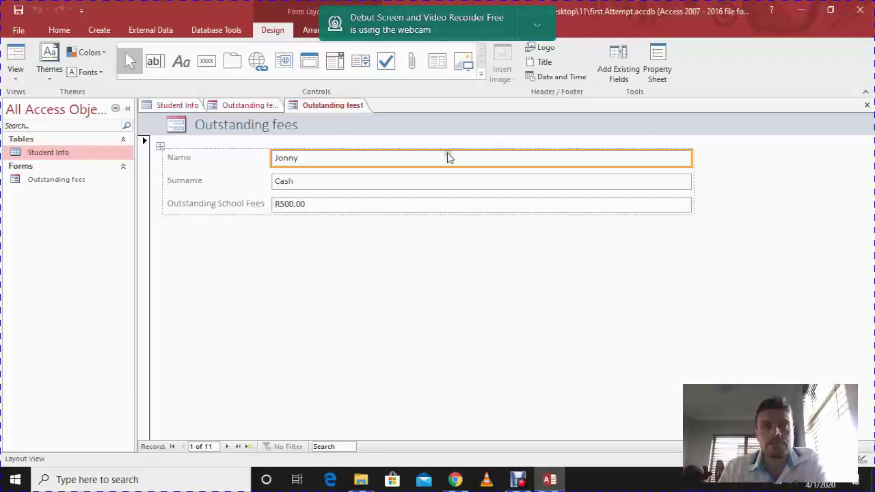
- Insert a combo box control below the Outstanding School Fees field on the new form
left_click(481, 77)
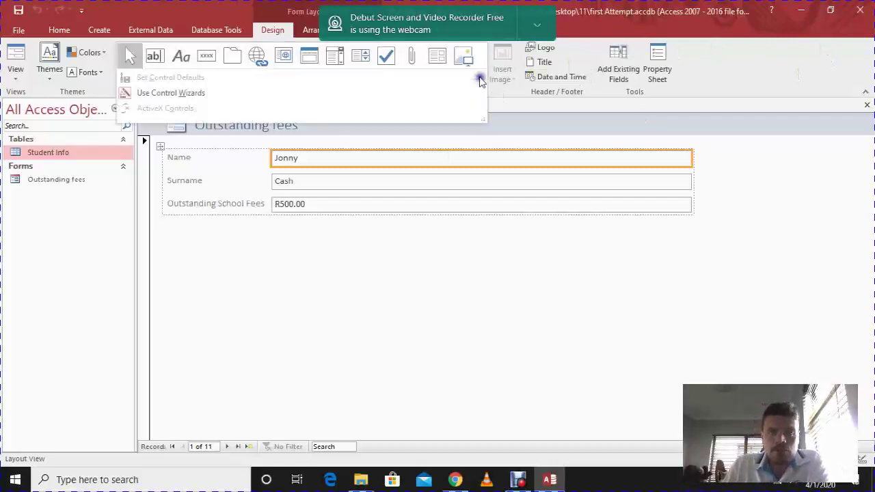
left_click(562, 139)
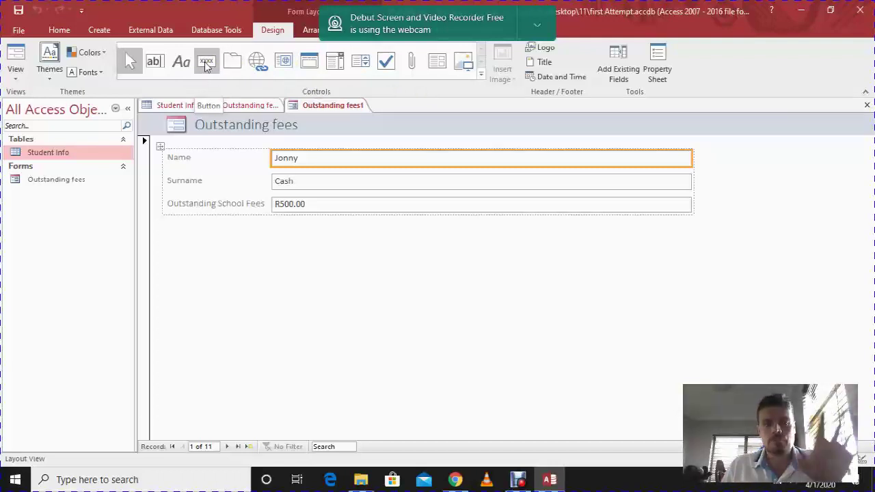
left_click(334, 65)
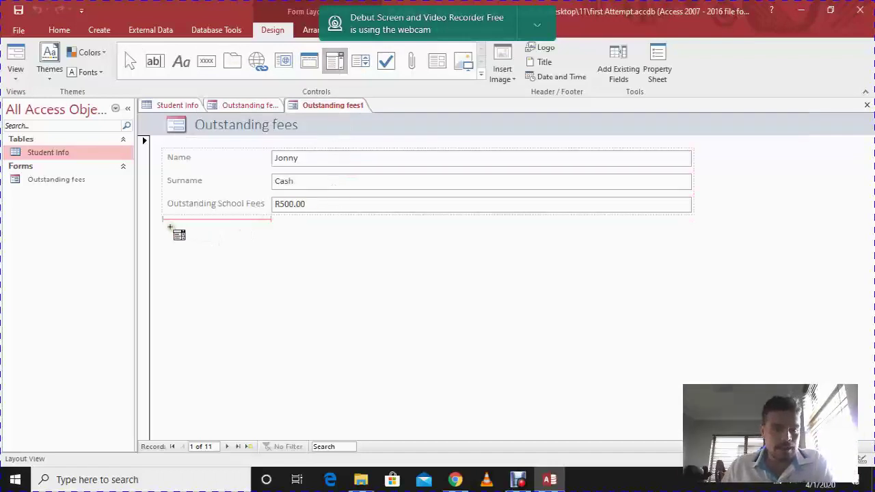
left_click_drag(172, 233, 530, 254)
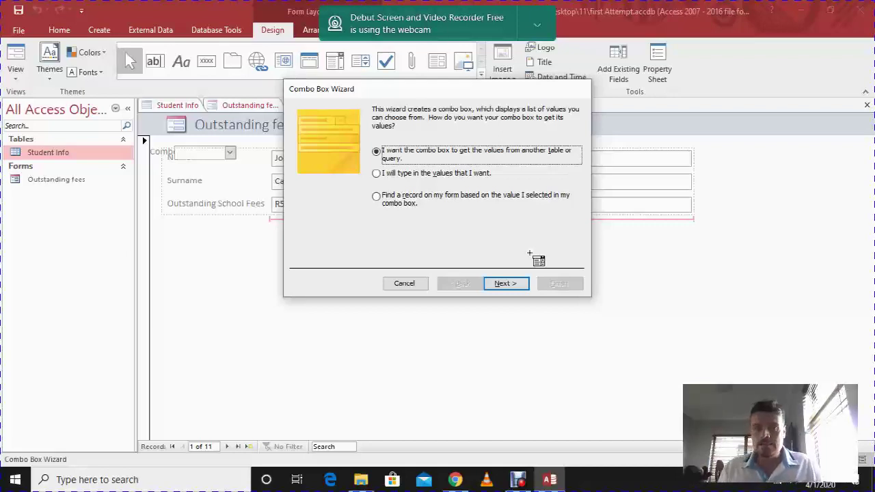
- Set the combo box to use typed-in values and enter No and Yes in its single column
left_click(377, 174)
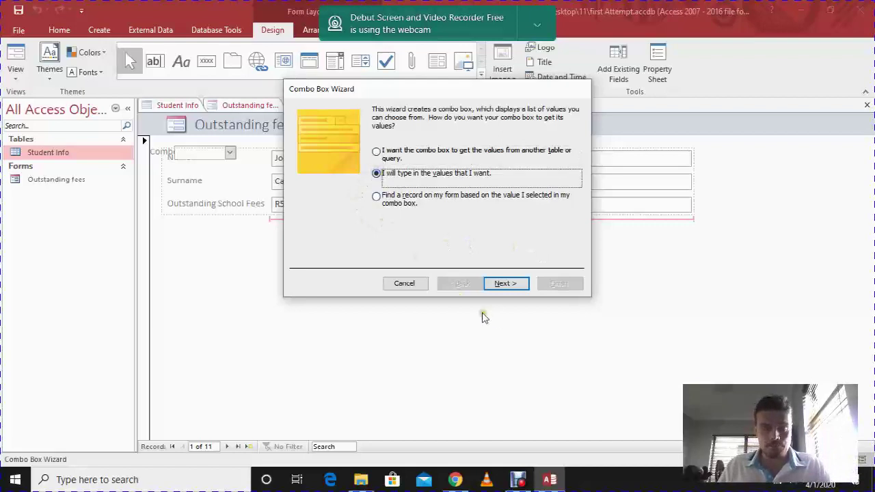
left_click(506, 284)
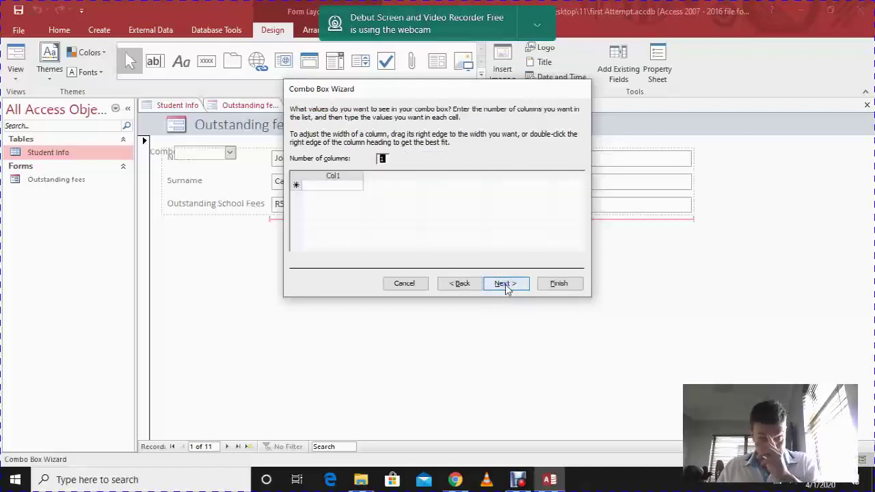
left_click(322, 186)
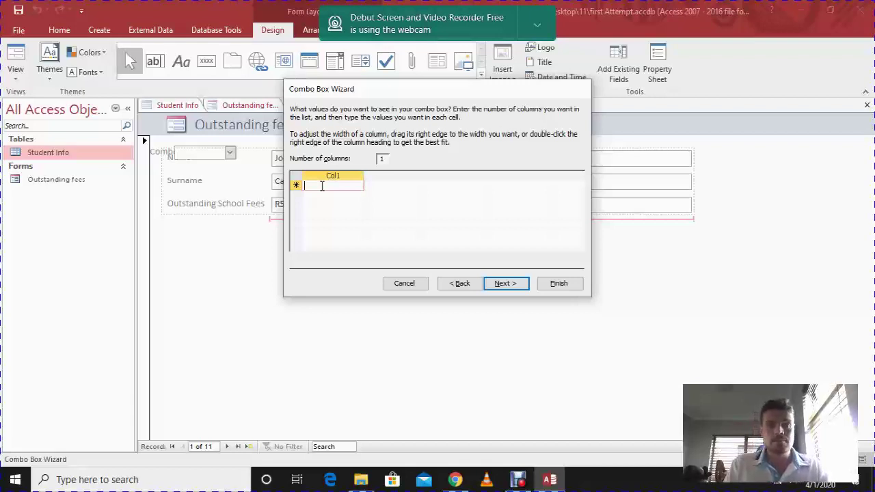
type("No")
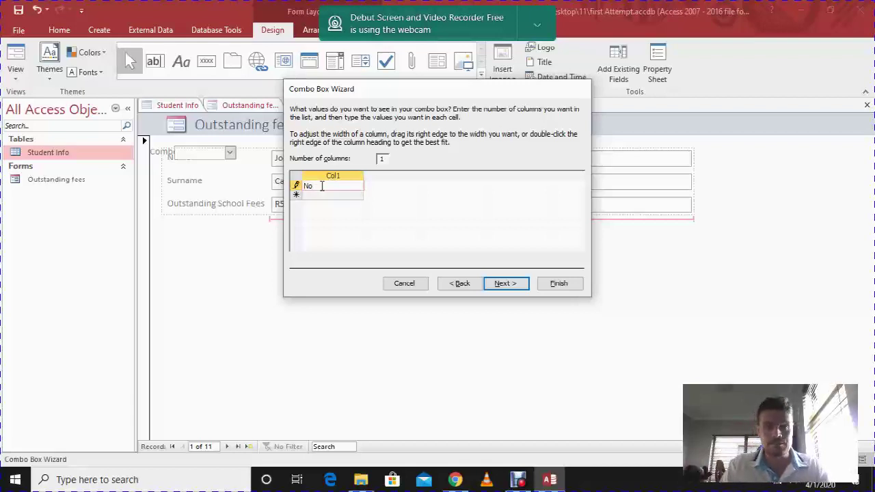
key("Down")
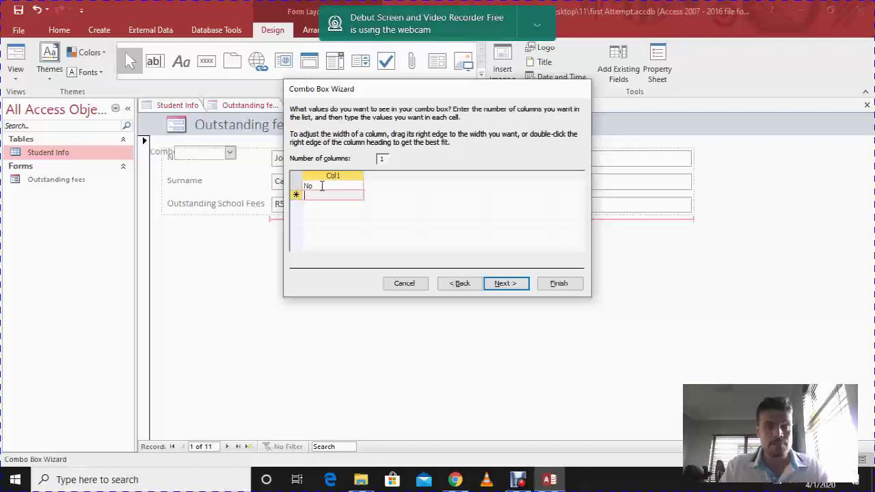
type("Yes ")
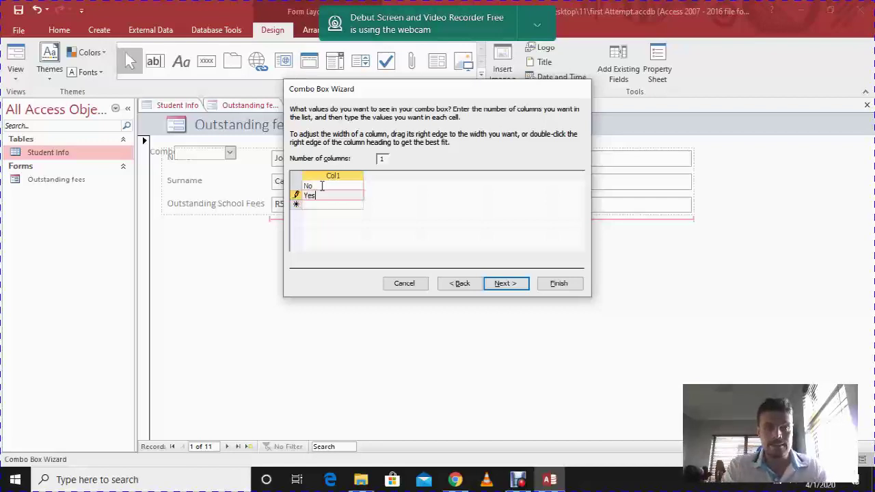
- Extend the Yes entry in the combo box list to "Yes - 25% of the outstanding value" and widen Col1 to fit it
type("- 25")
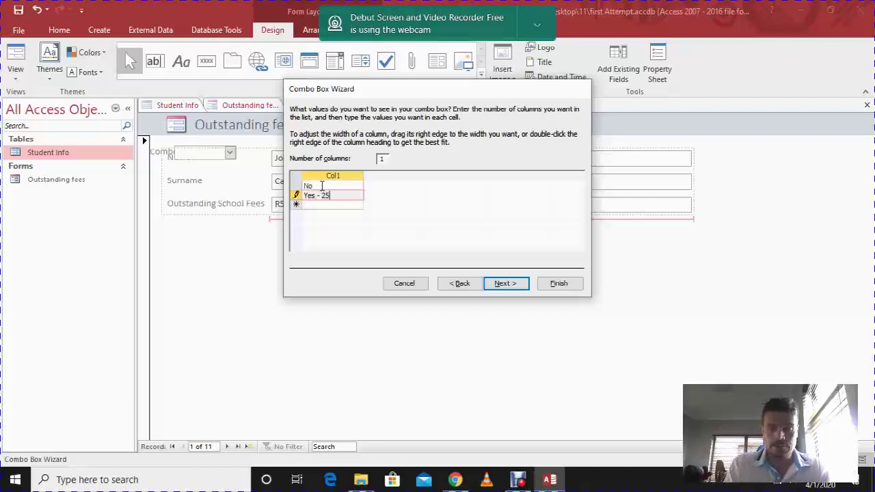
type("% o")
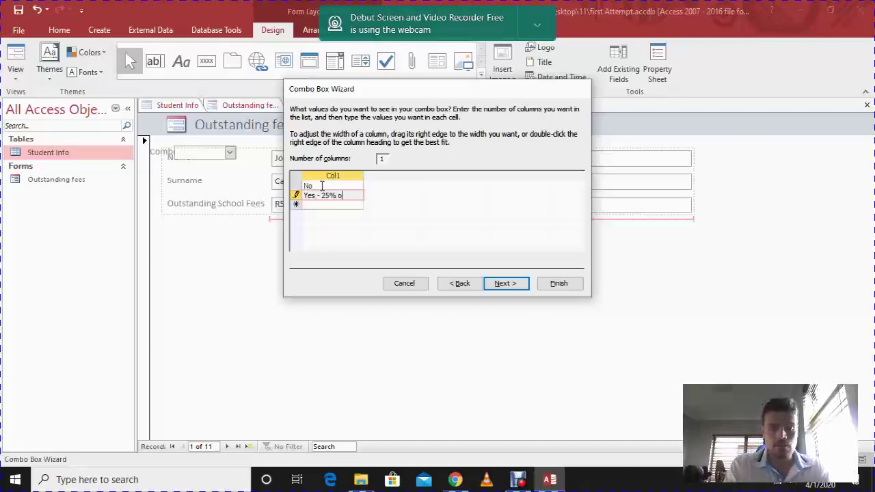
type("f the outs")
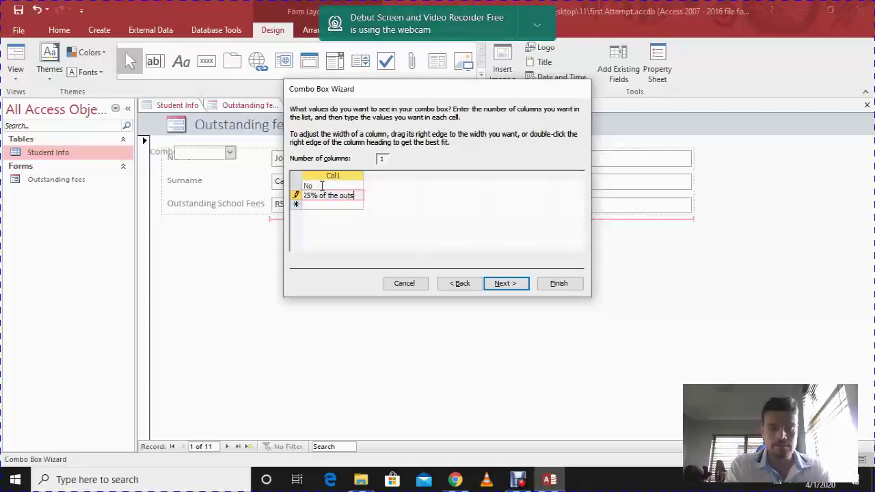
type("tanding V")
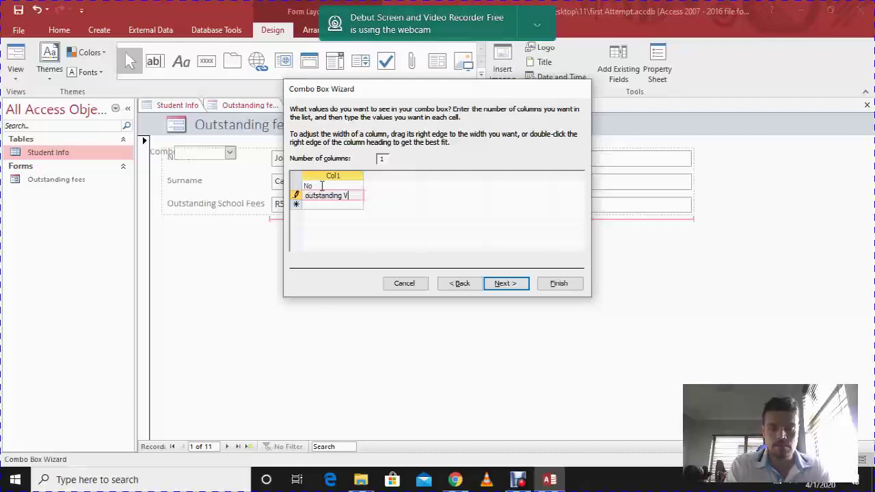
type("value")
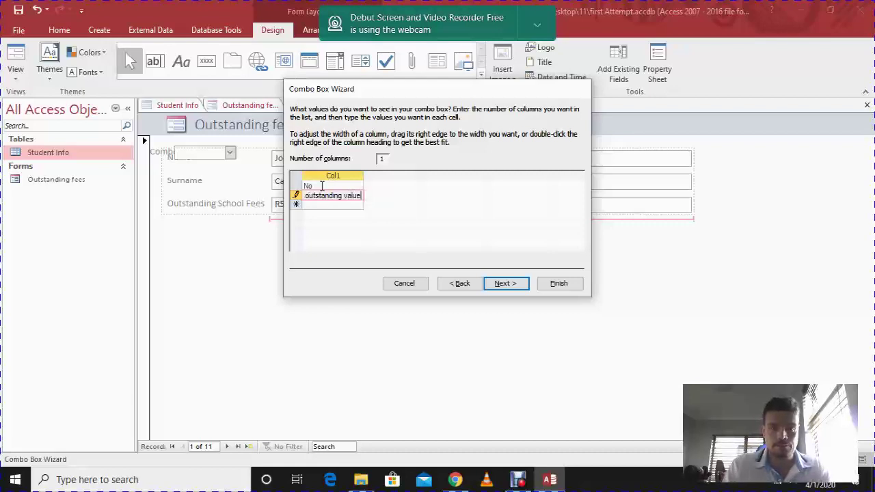
key("Return")
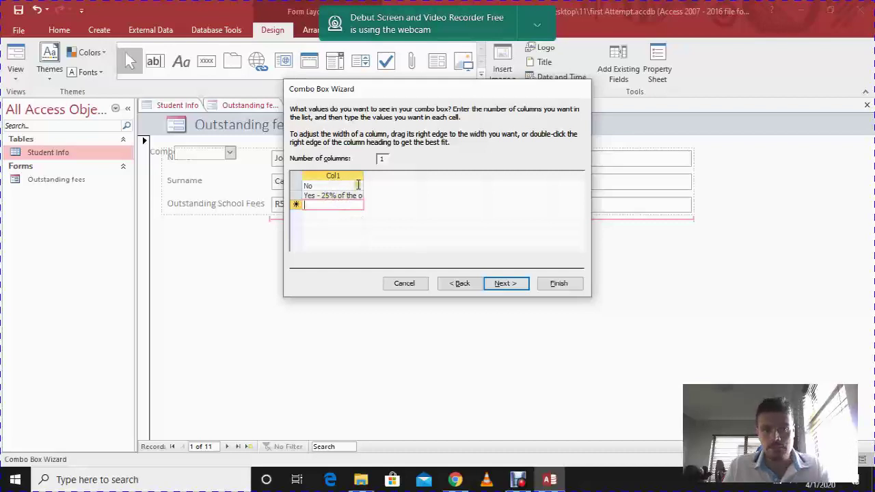
left_click_drag(363, 176, 423, 176)
- Add "Yes - 50% of the outstanding value" as the third entry in the combo box list
type("yes")
key("BackSpace")
key("BackSpace")
key("BackSpace")
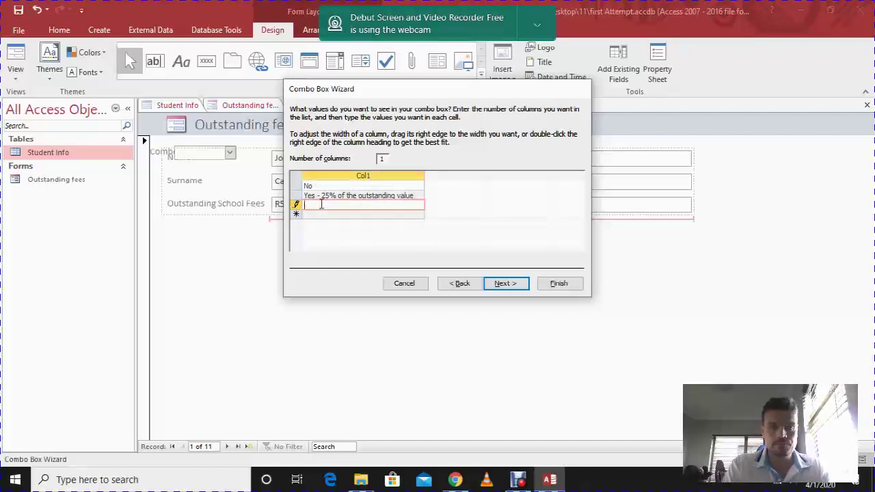
type("Yes")
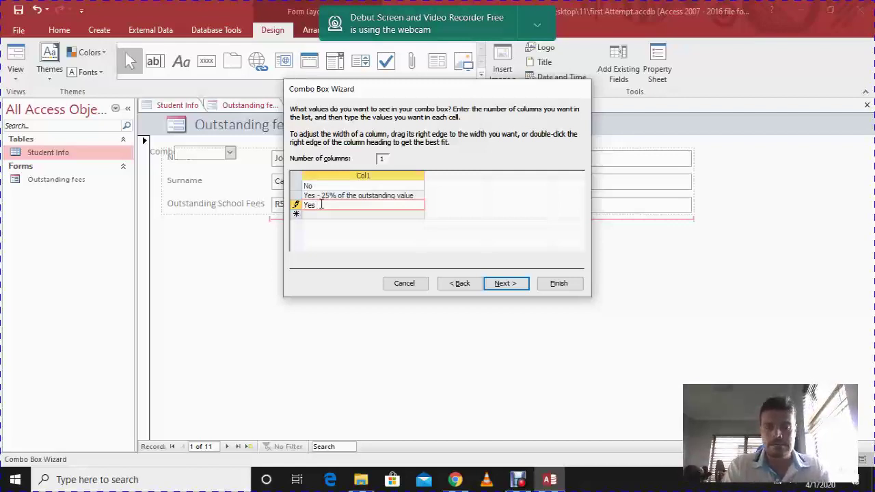
type("50")
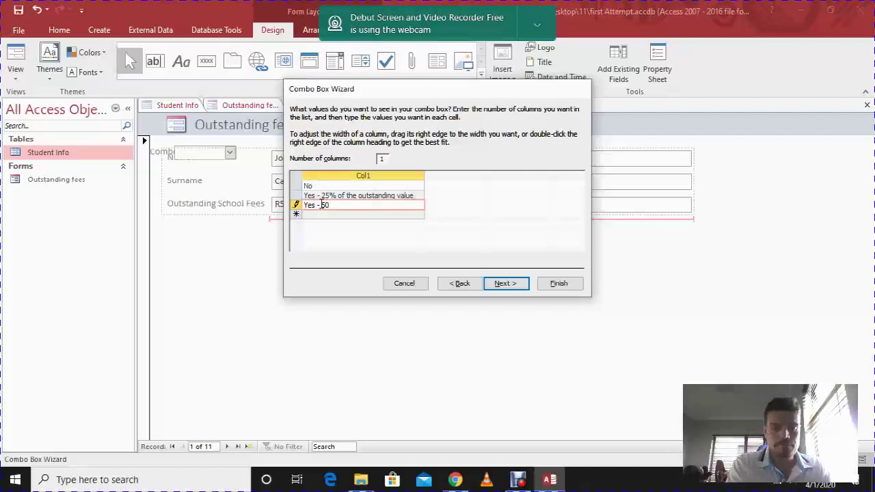
type("% of ")
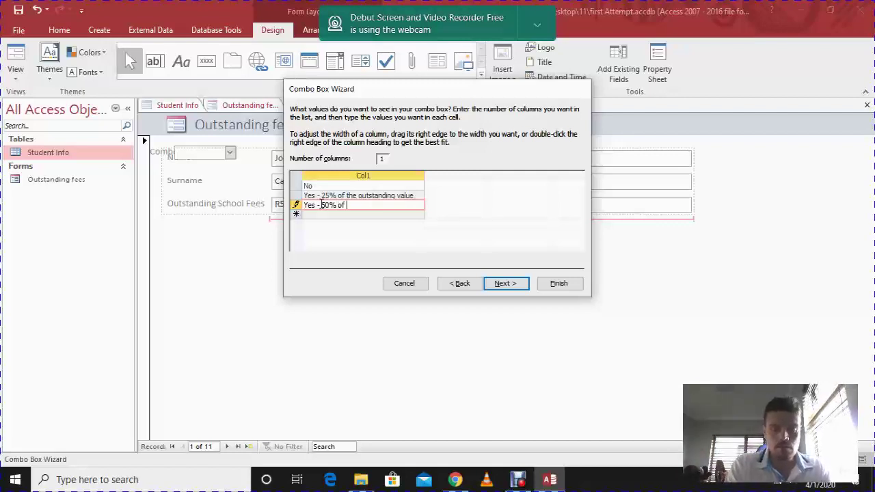
type("the outsta")
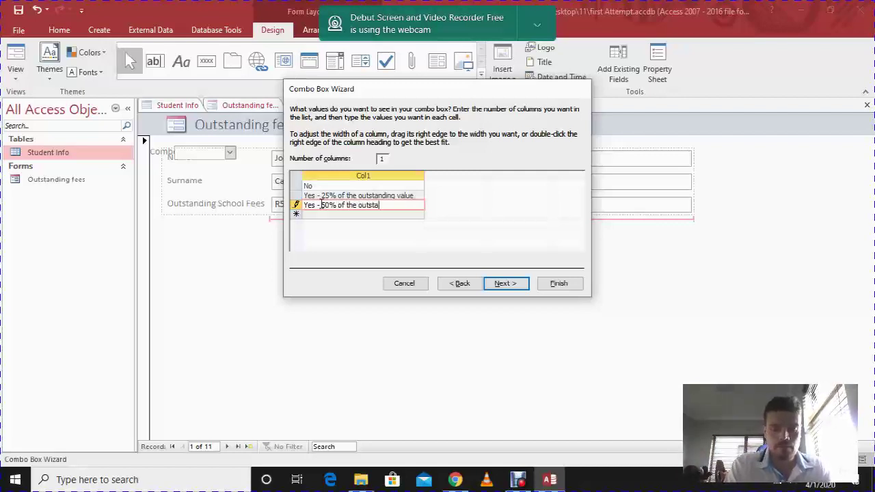
type("nding value")
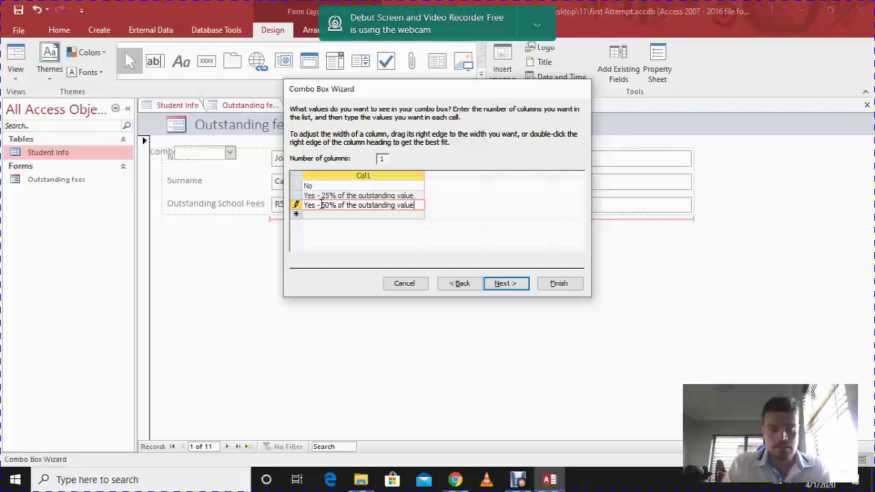
key("Return")
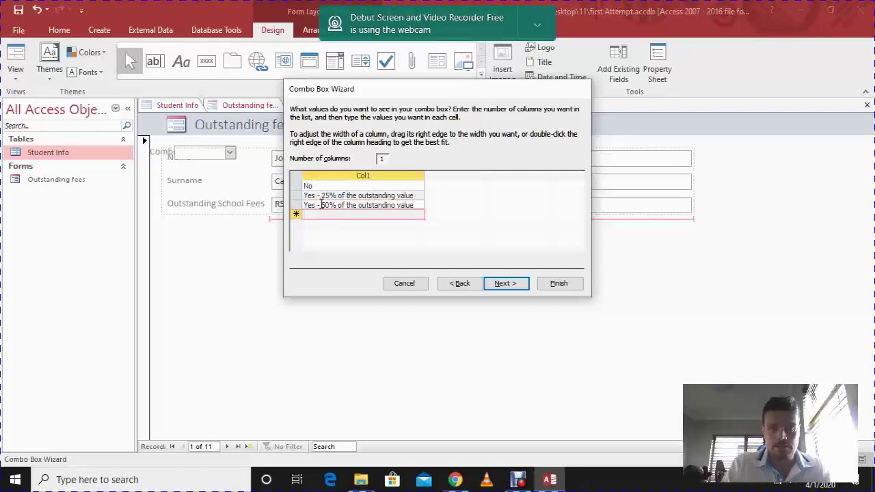
- Add "Yes - 75% of the outstanding value" as the fourth entry in the combo box list
type("Yes - 75% o")
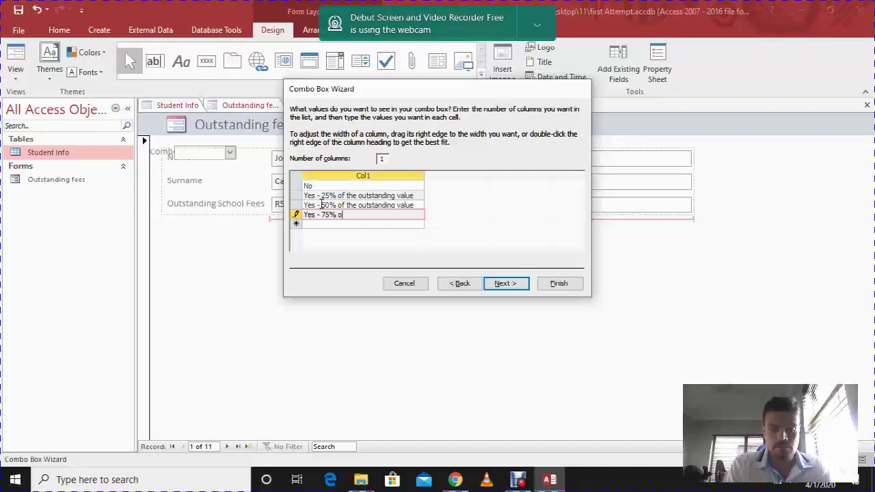
type("f the outst")
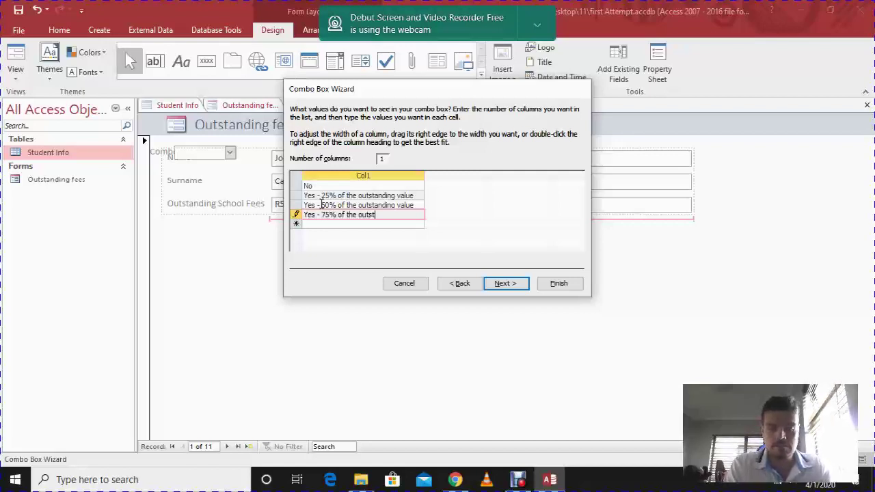
type("anding value")
key("Return")
- Add "Yes - 100% of the outstanding value" as the fifth entry and accept the combo box value list
type("Y")
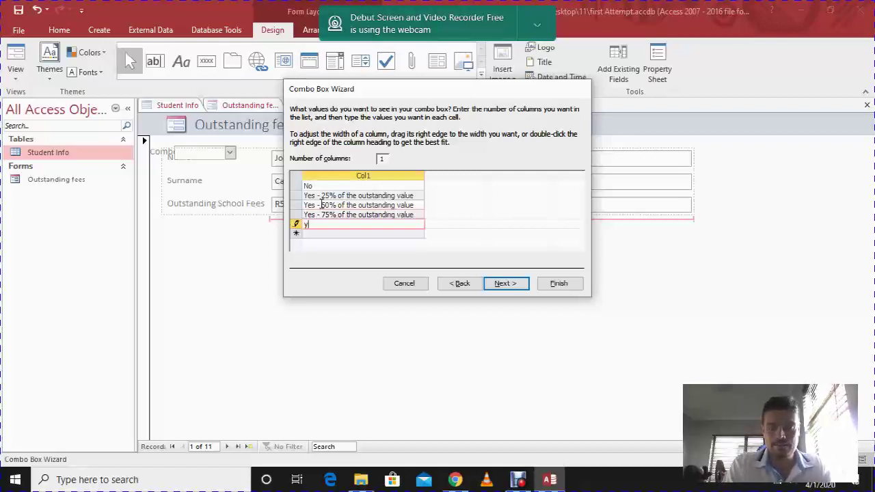
type("Yes - 100%")
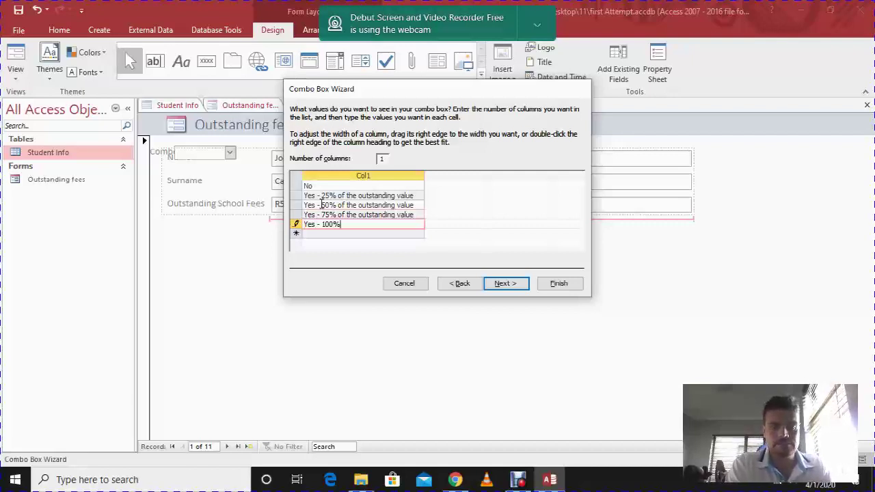
type(" of the ")
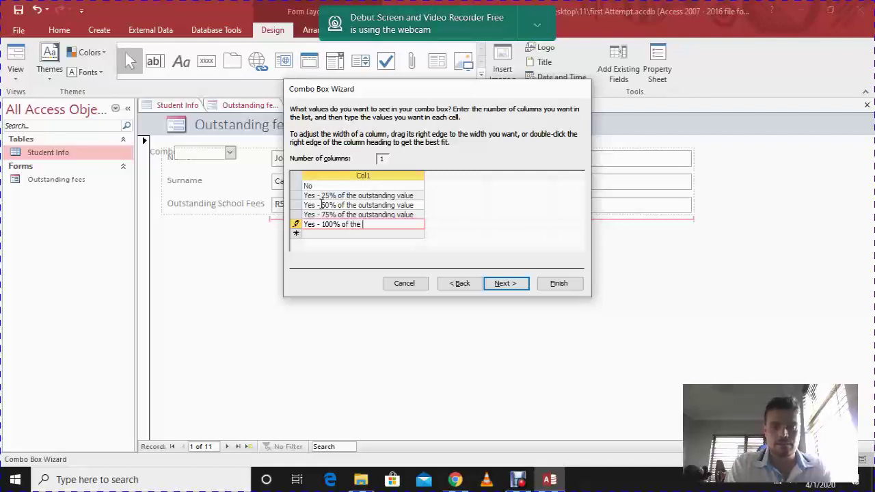
type("outsta")
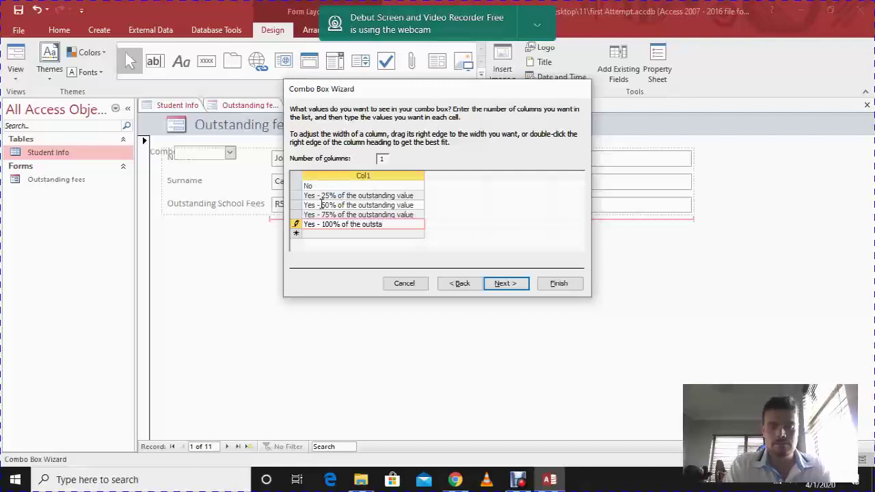
type("nding")
key("BackSpace")
key("BackSpace")
key("BackSpace")
key("BackSpace")
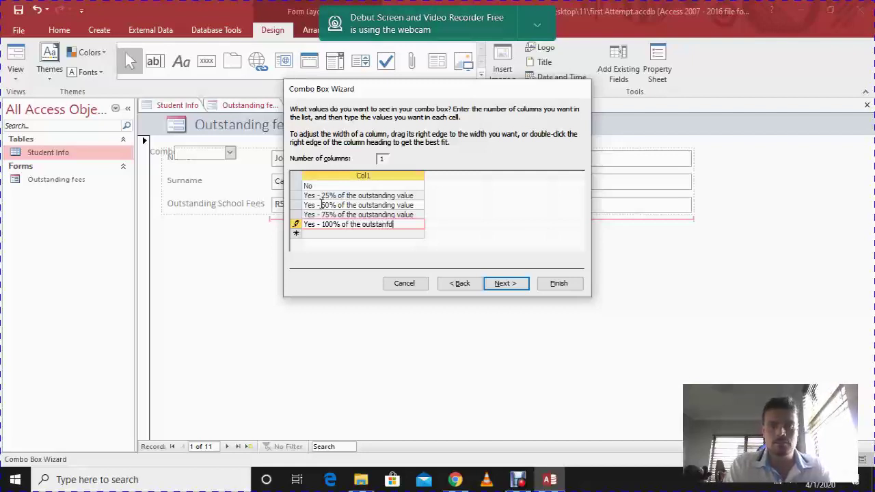
type("ding ")
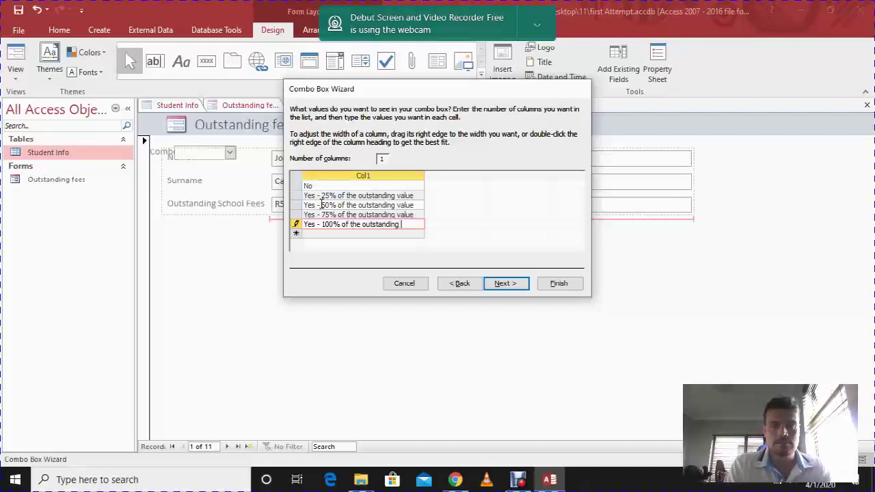
type("value")
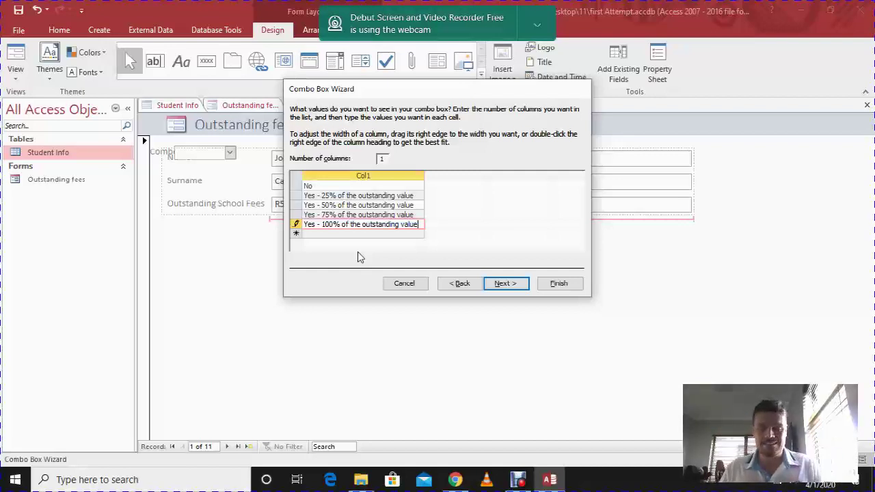
left_click(516, 286)
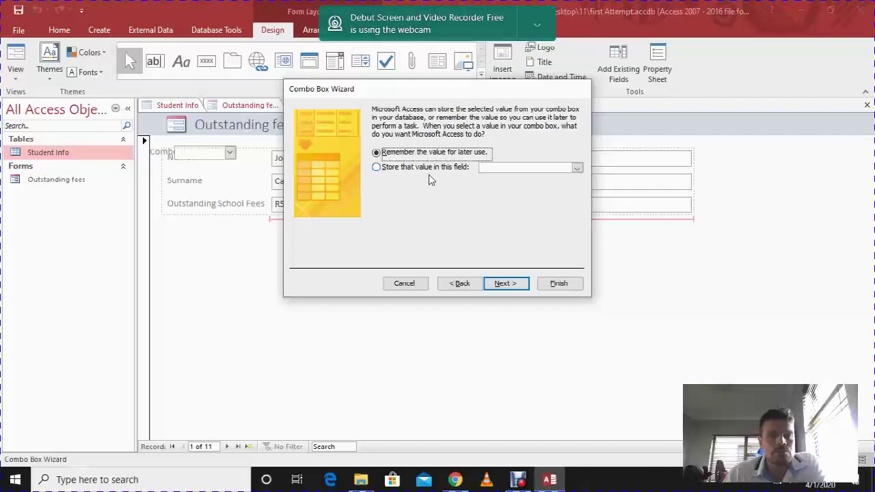
- Set the combo box to remember the selected value for later use and proceed to its label
left_click(376, 169)
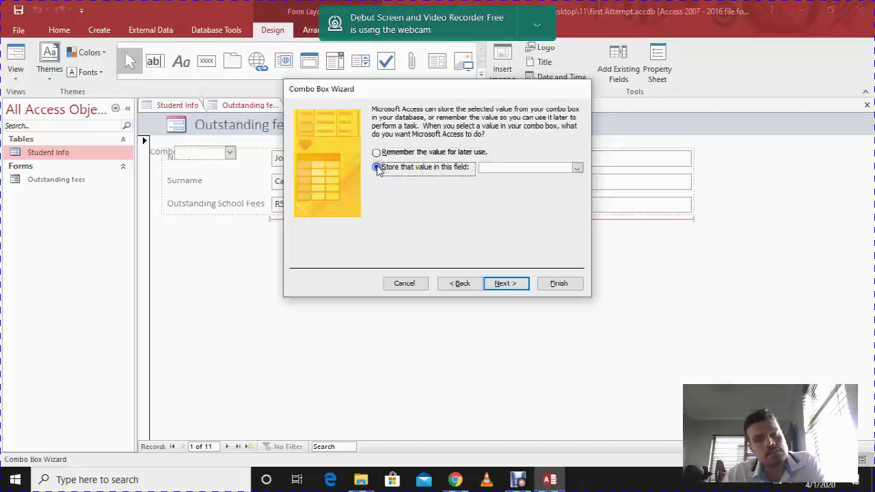
left_click(577, 169)
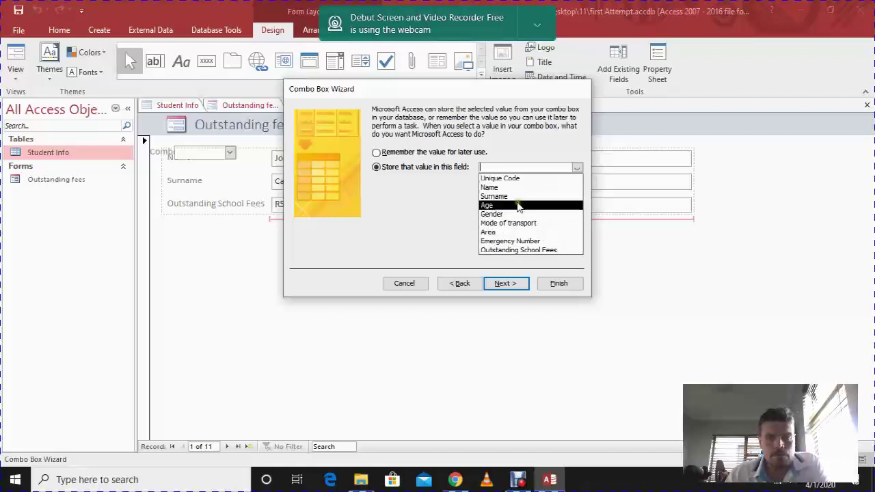
left_click(378, 152)
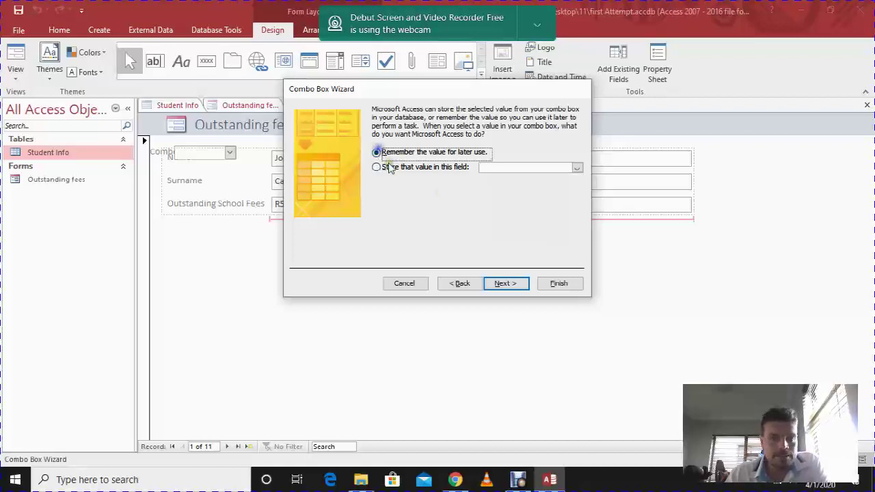
left_click(505, 283)
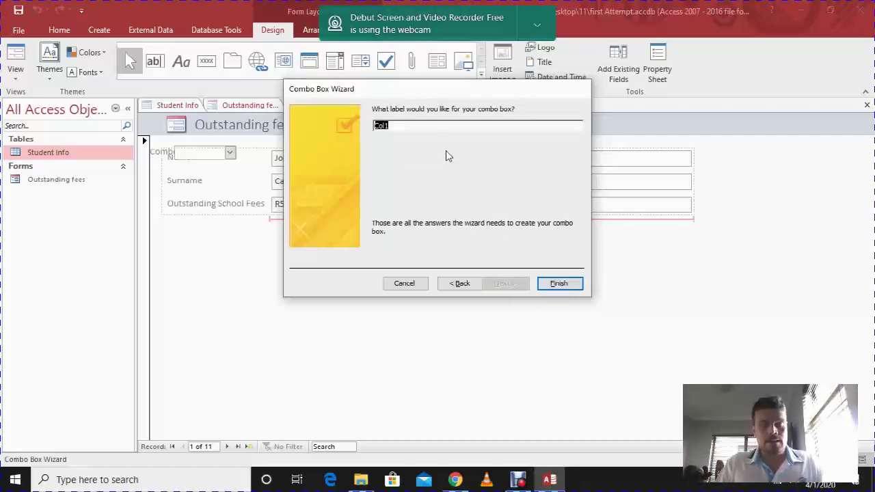
- Enter "Payment Scheme of outstanding Balance" as the combo box label
type("Paymen")
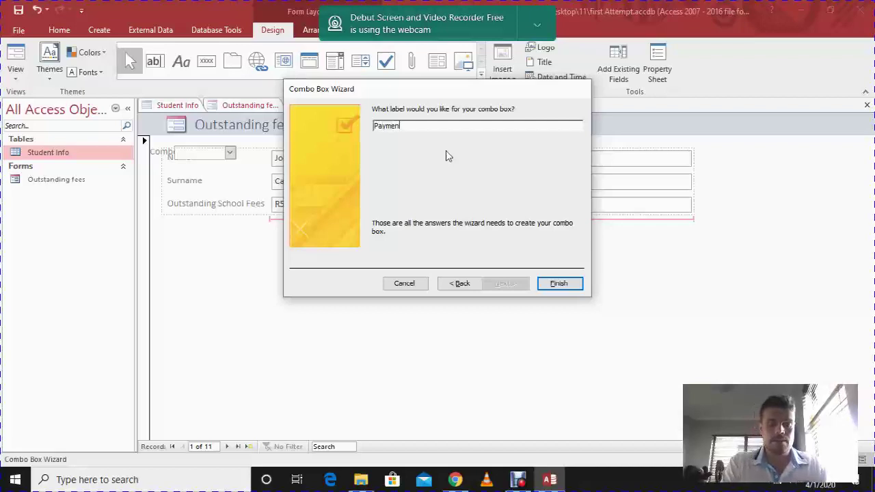
type("t Sche")
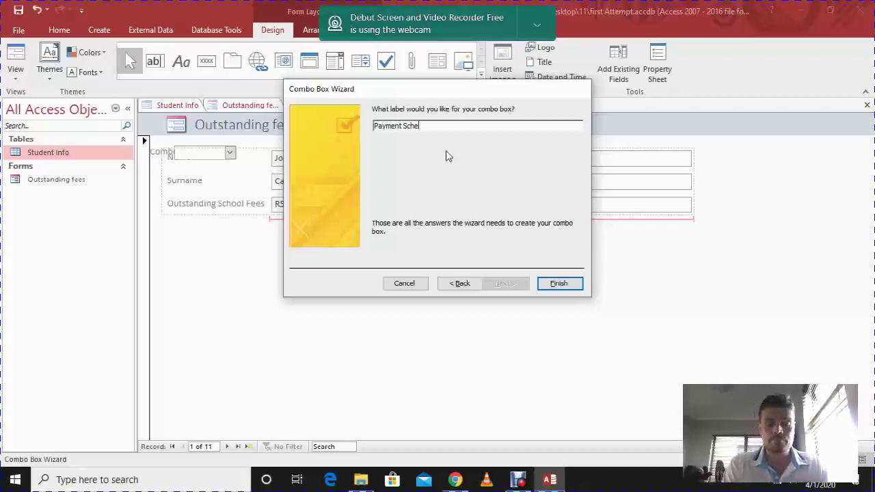
type("me o")
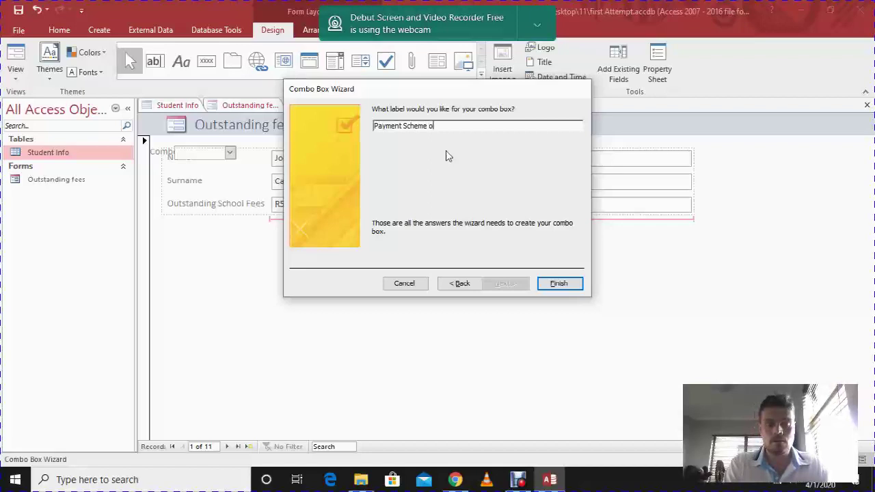
type("f outs")
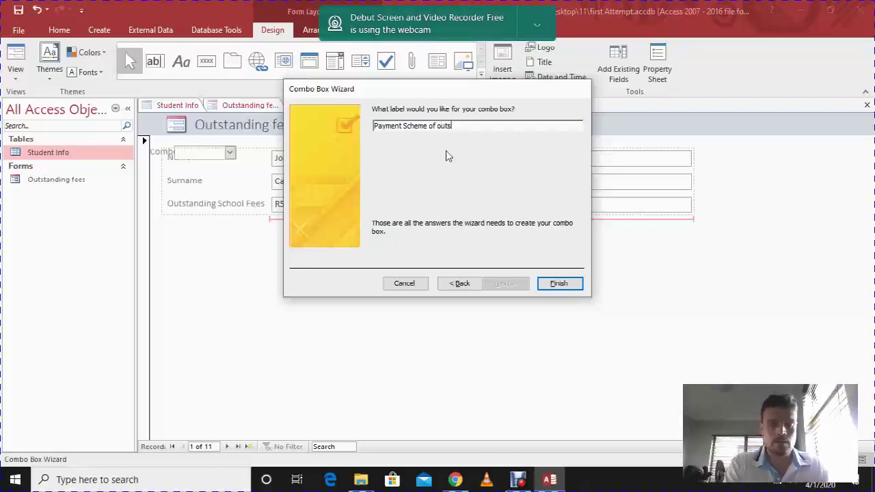
type("tanding B")
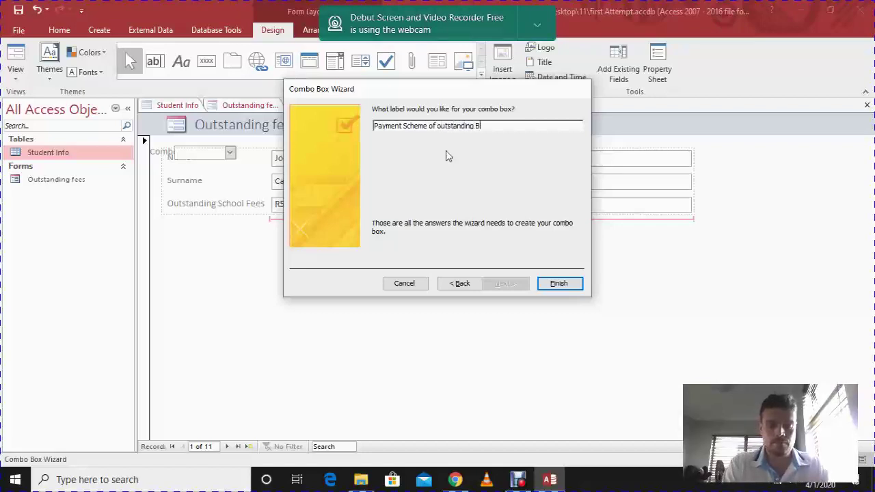
type("alnce")
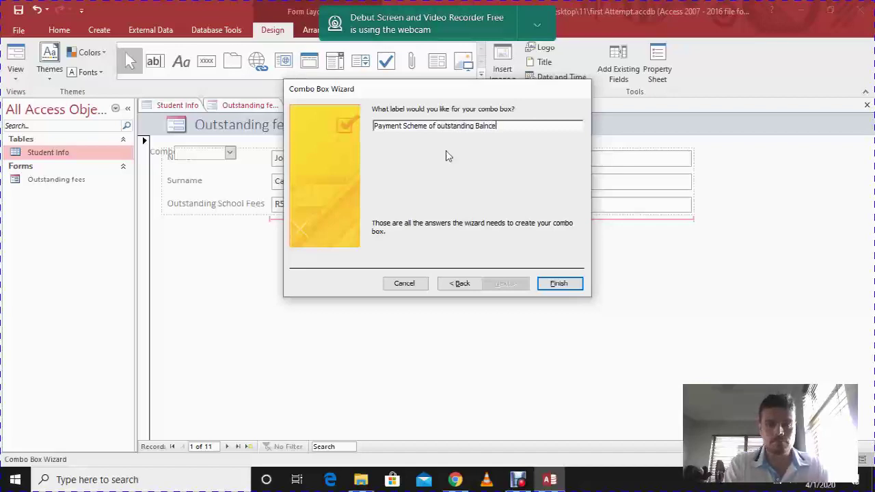
key("BackSpace")
key("BackSpace")
key("BackSpace")
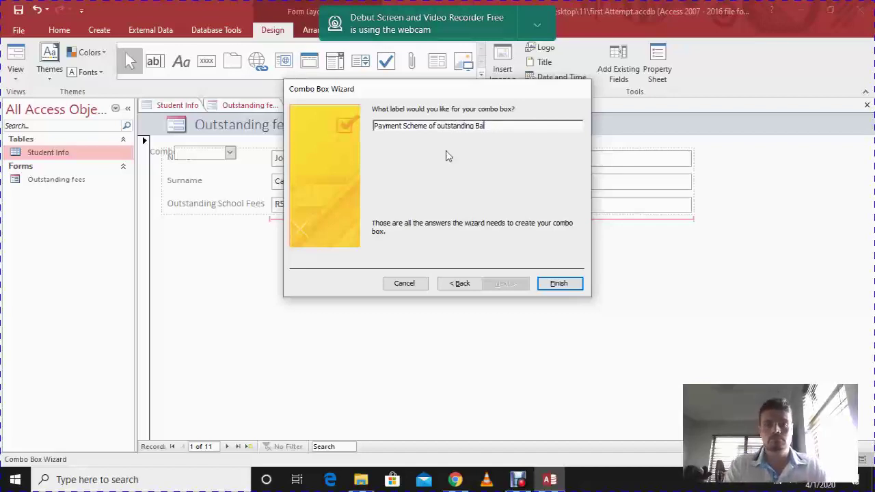
type("ance")
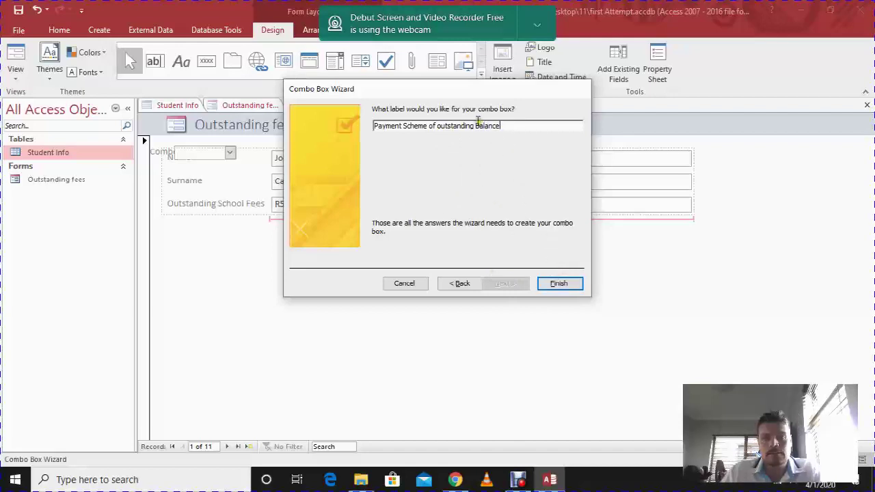
- Correct the label's last word to lowercase, reading "Payment Scheme of outstanding balance", and finish creating the combo box
type("b")
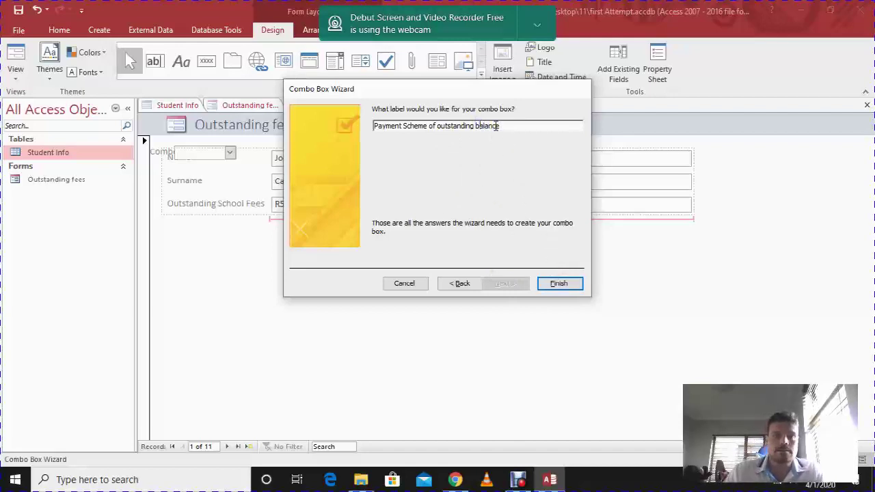
left_click(552, 283)
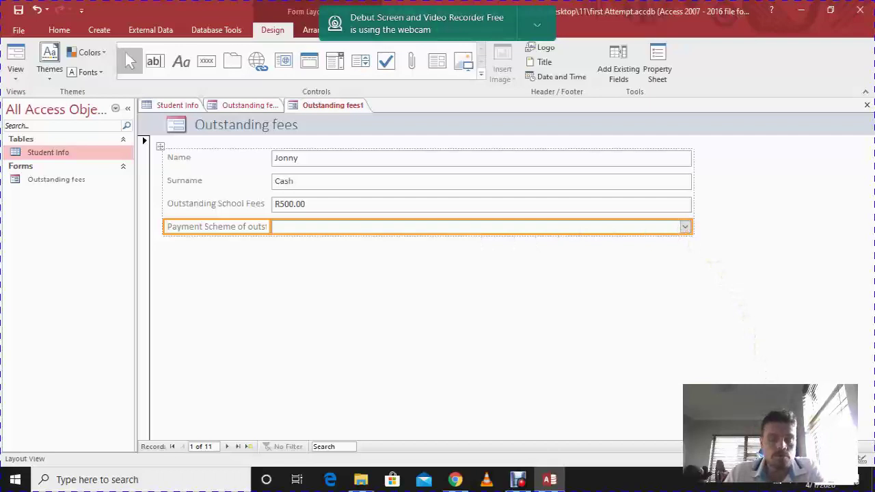
- Switch the form to Form View and choose "Yes - 25% of the outstanding value" as the first record's payment scheme
left_click(833, 459)
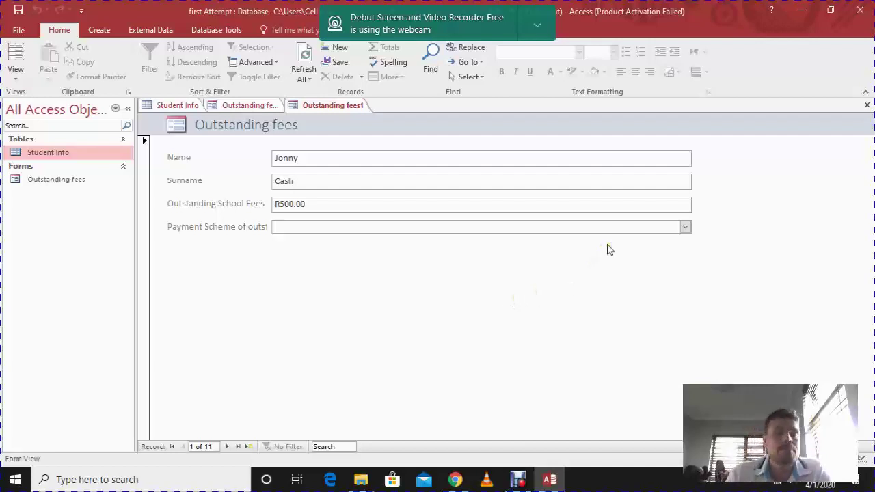
left_click(686, 235)
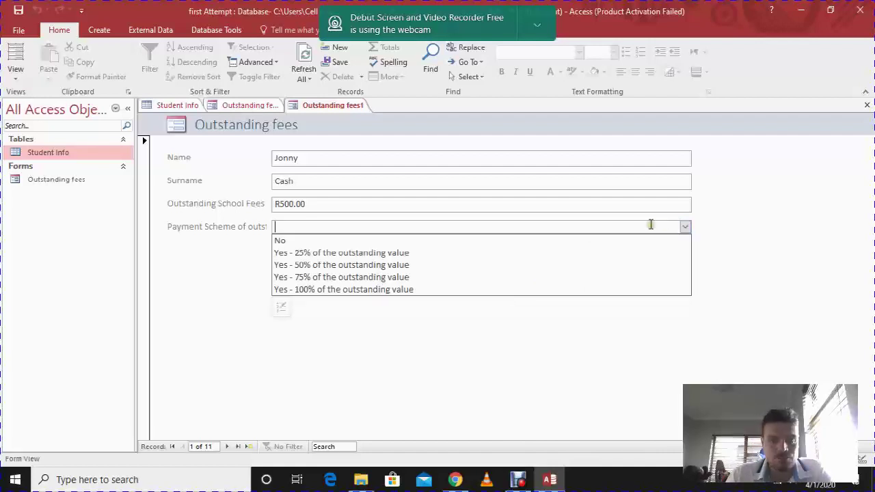
left_click(373, 255)
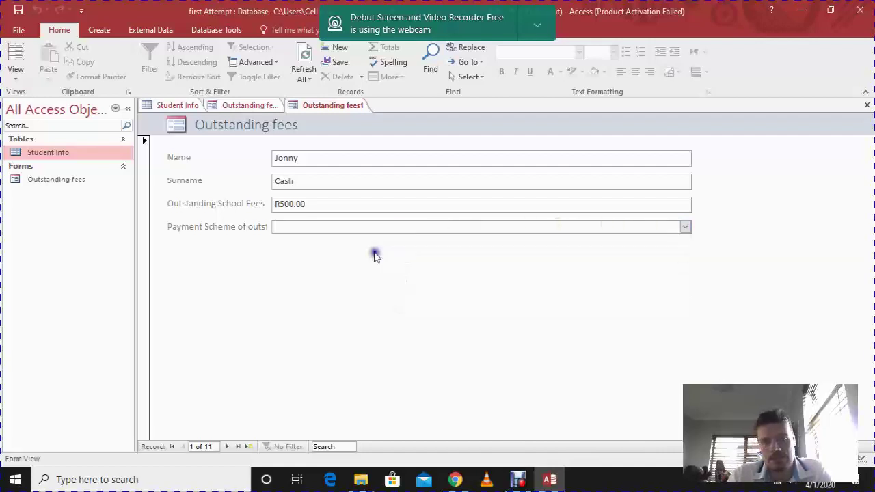
- Go to the second student record and set its payment scheme to "Yes - 75% of the outstanding value"
left_click(226, 446)
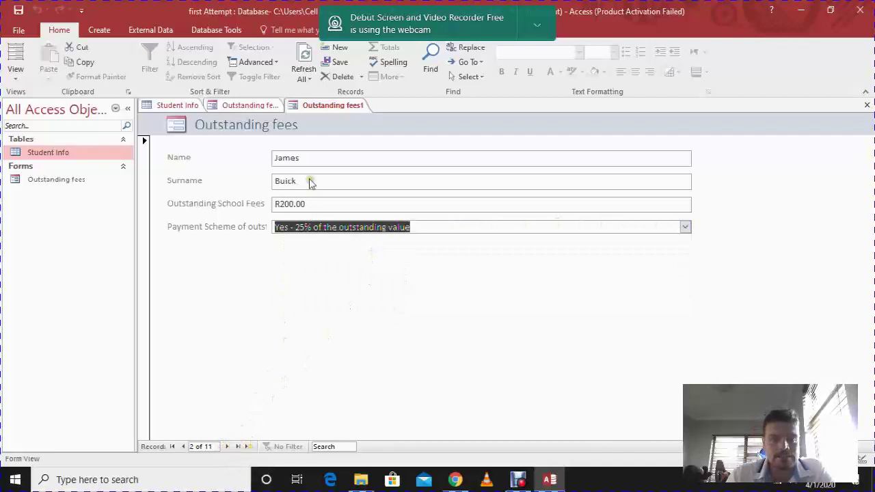
left_click(685, 227)
left_click(431, 278)
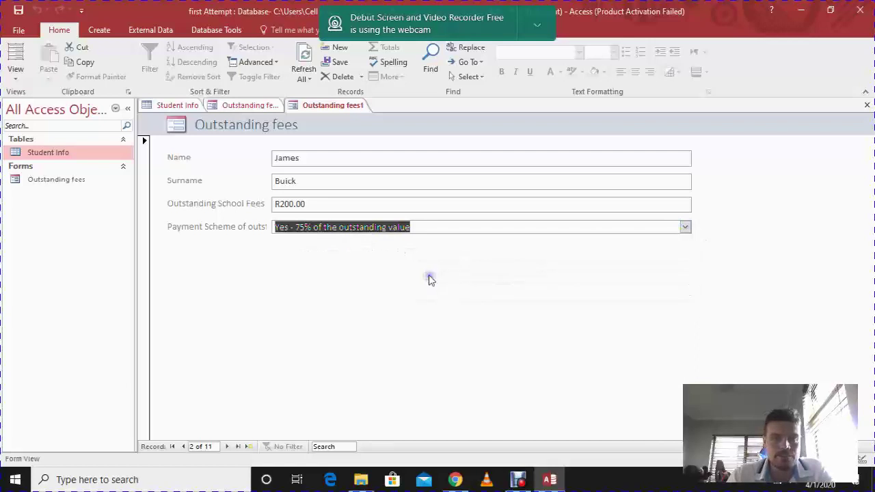
- Go to the third student record and set its payment scheme to "Yes - 25% of the outstanding value"
left_click(227, 446)
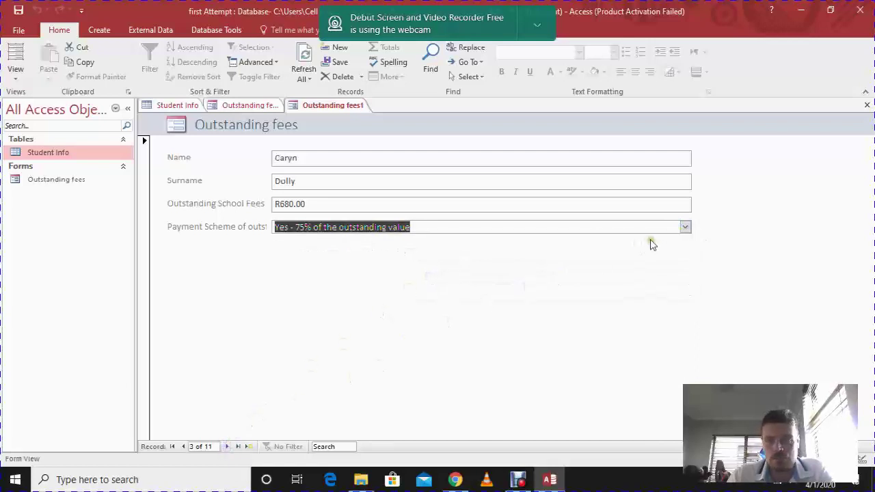
left_click(684, 227)
left_click(426, 257)
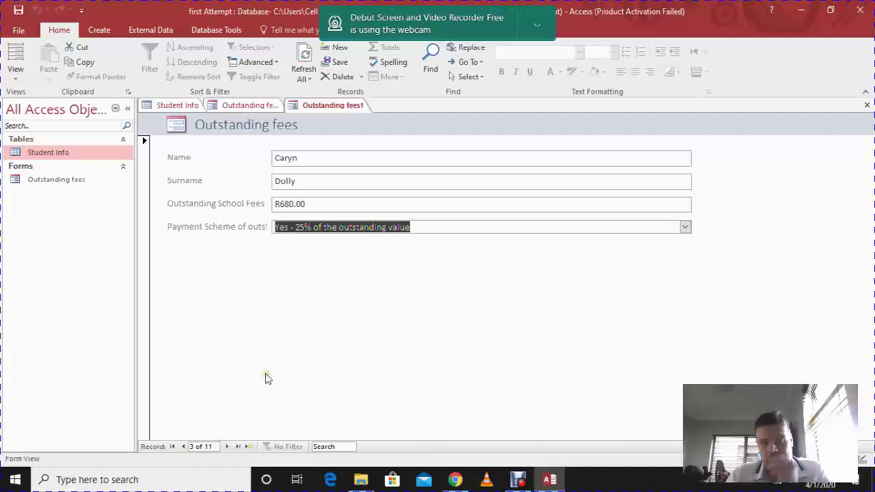
- Go back and forth through the first few student records to check the payment scheme shown for each one
left_click(182, 446)
left_click(182, 447)
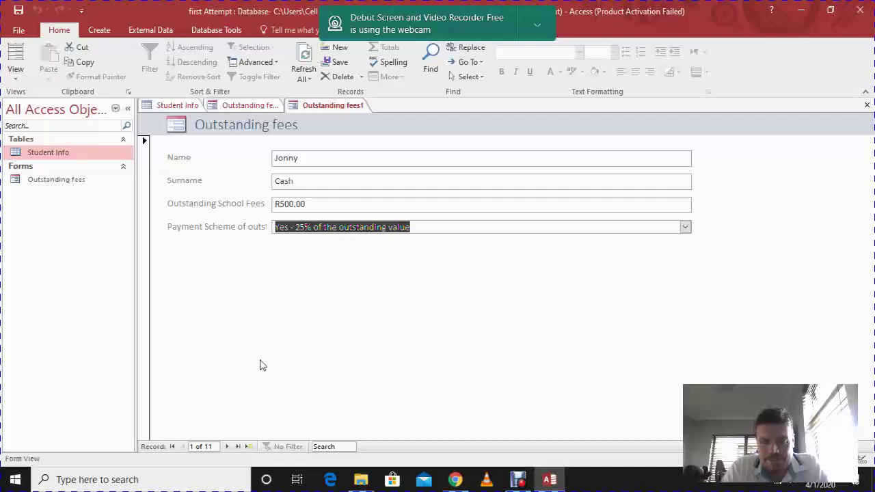
left_click(226, 446)
left_click(227, 446)
left_click(227, 446)
left_click(182, 447)
left_click(182, 447)
left_click(181, 446)
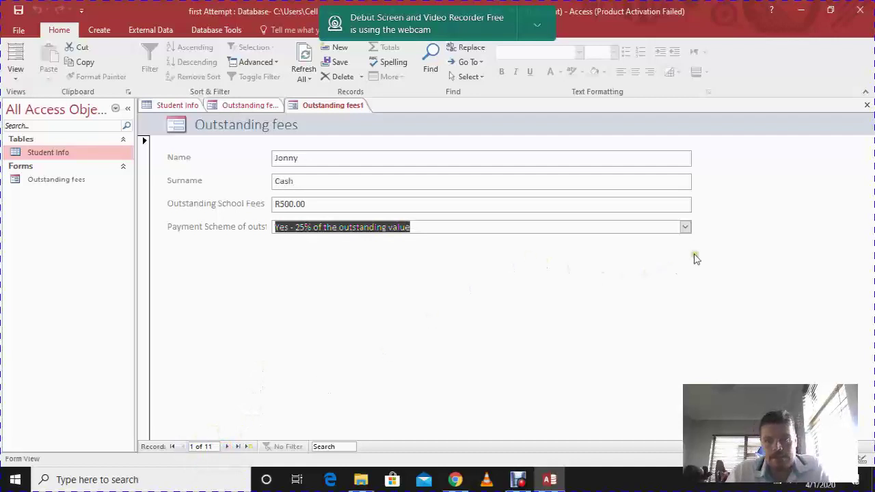
- Set the payment scheme on the first student record to "Yes - 75% of the outstanding value"
left_click(684, 229)
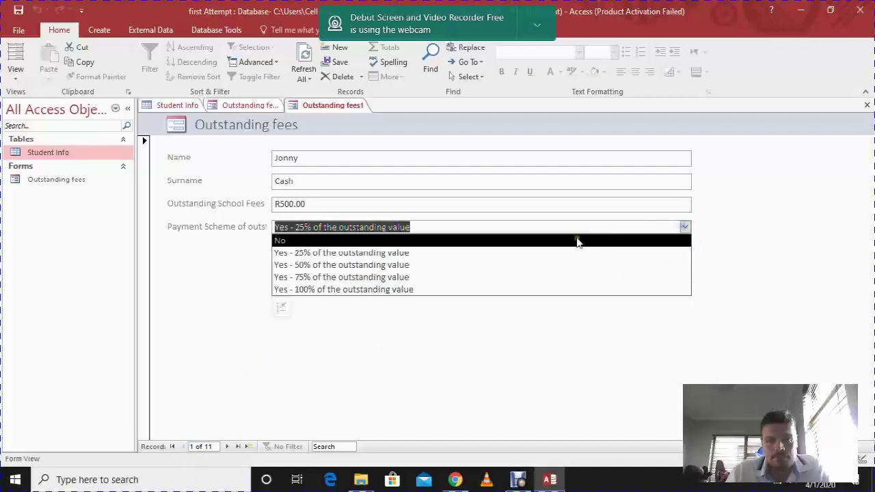
left_click(301, 278)
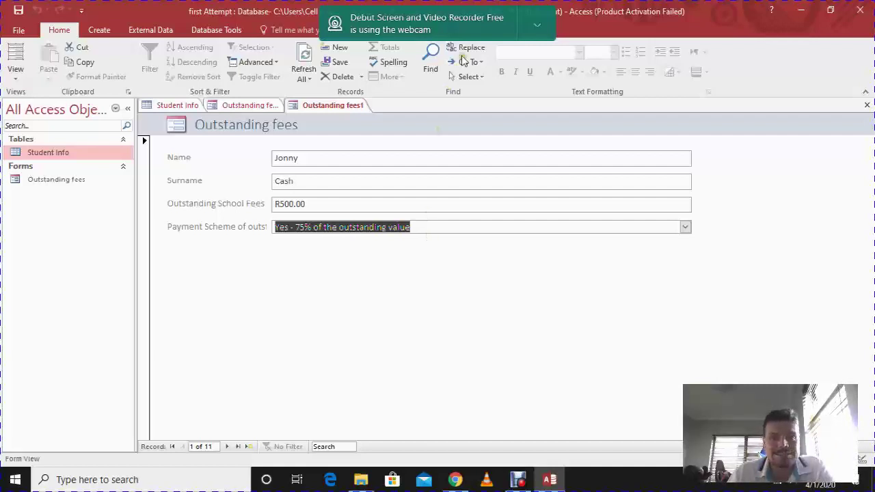
left_click(518, 480)
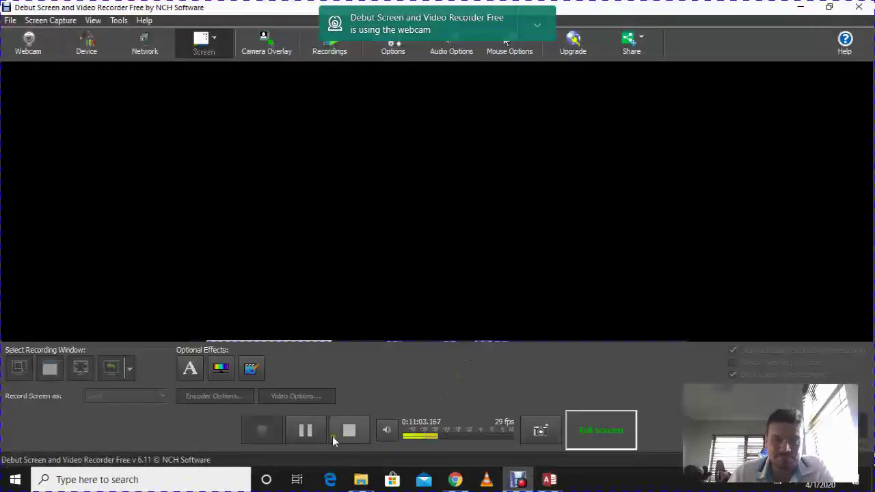